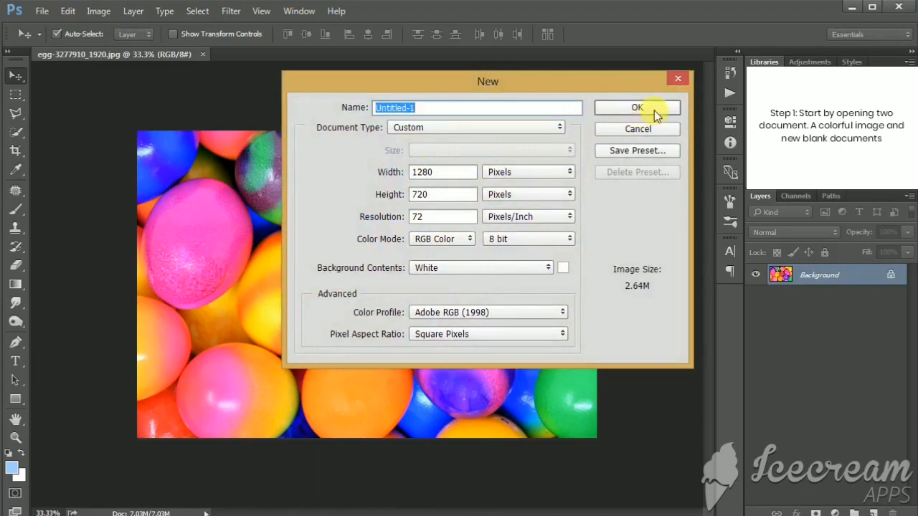
# Step: Create a blank white 1280 × 720 pixel RGB document at 72 pixels/inch and float both it and the egg image in separate windows
pyautogui.click(654, 110)
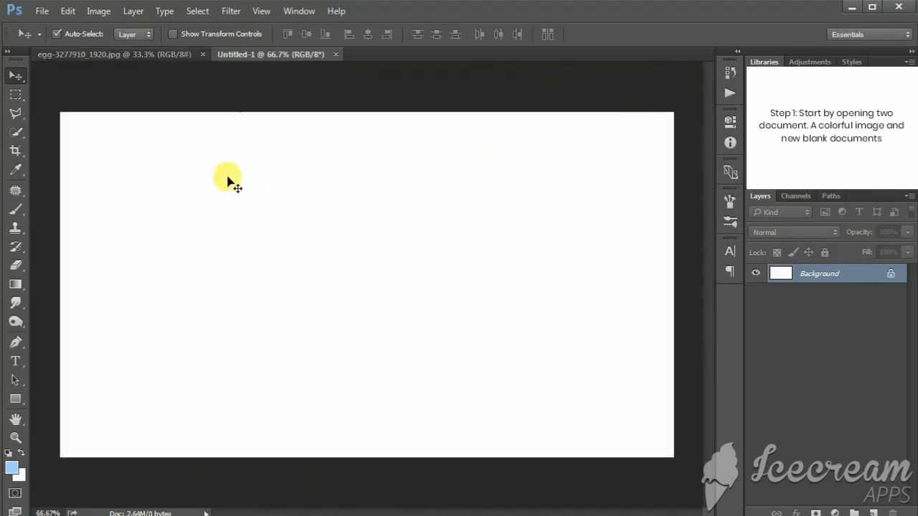
pyautogui.moveTo(258, 56); pyautogui.dragTo(276, 90)
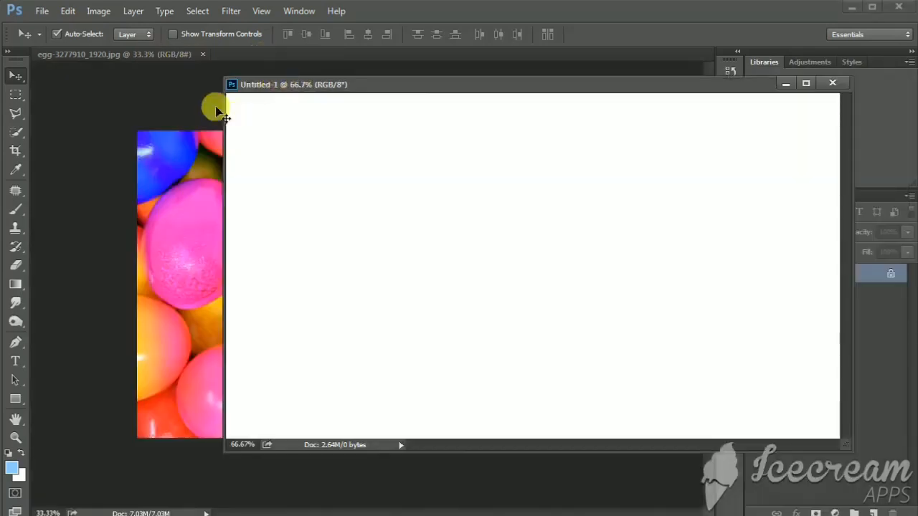
pyautogui.moveTo(137, 53)
pyautogui.mouseDown()
pyautogui.moveTo(151, 85)
pyautogui.moveTo(139, 69)
pyautogui.mouseUp()
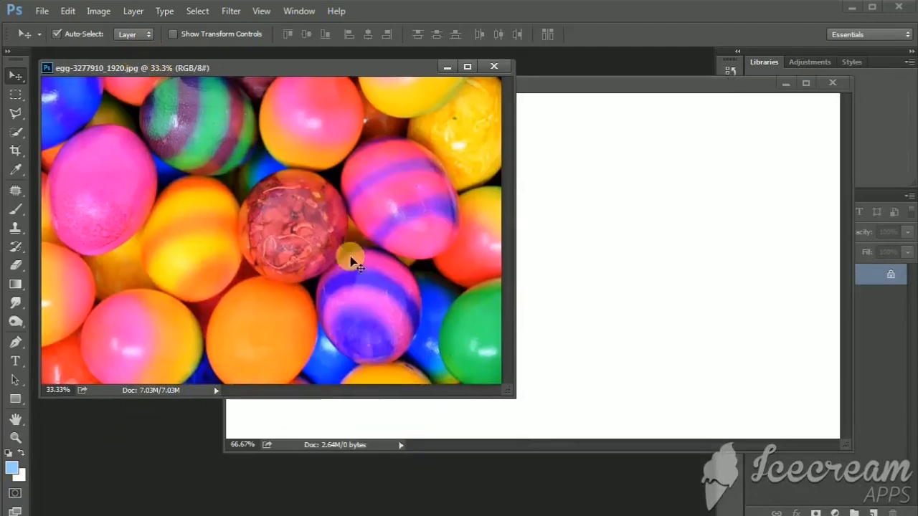
# Step: Resize and arrange the egg image and blank document windows side by side, with the egg image first
pyautogui.moveTo(505, 389); pyautogui.dragTo(471, 497)
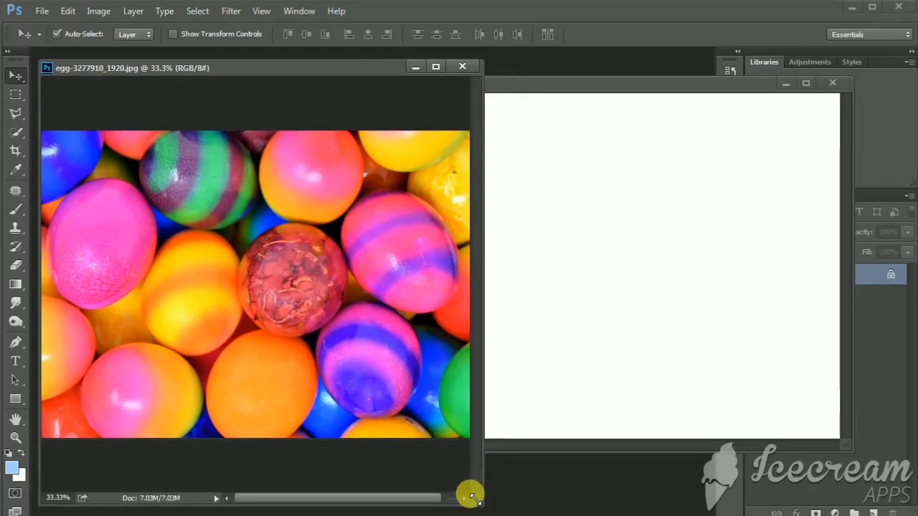
pyautogui.click(624, 335)
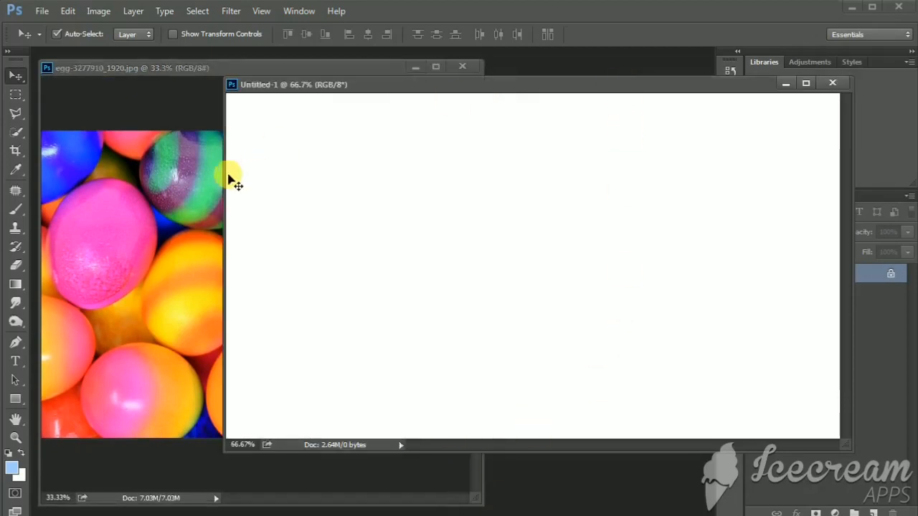
pyautogui.moveTo(223, 177); pyautogui.dragTo(478, 181)
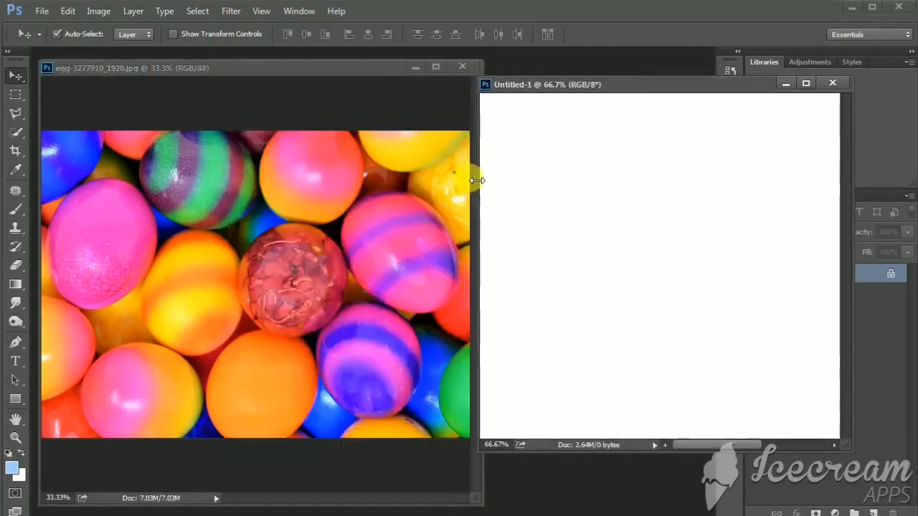
pyautogui.moveTo(508, 87); pyautogui.dragTo(516, 70)
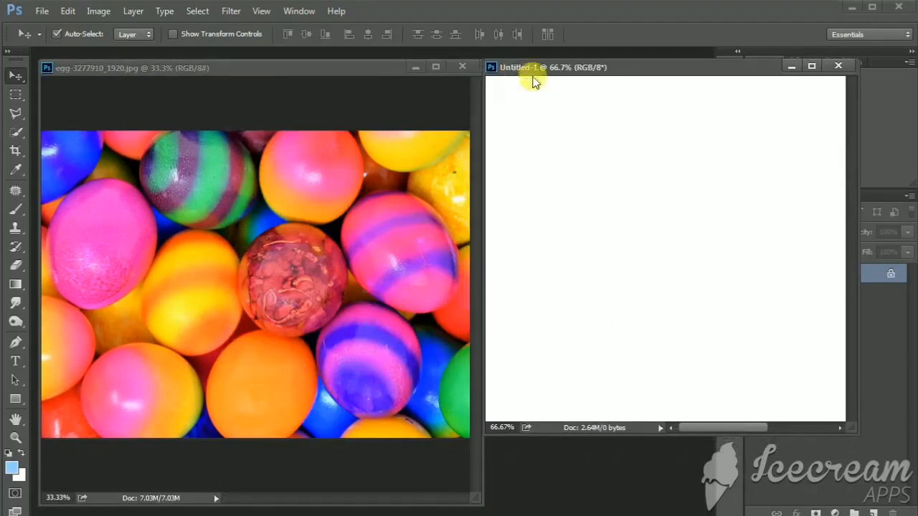
pyautogui.moveTo(843, 427); pyautogui.dragTo(704, 472)
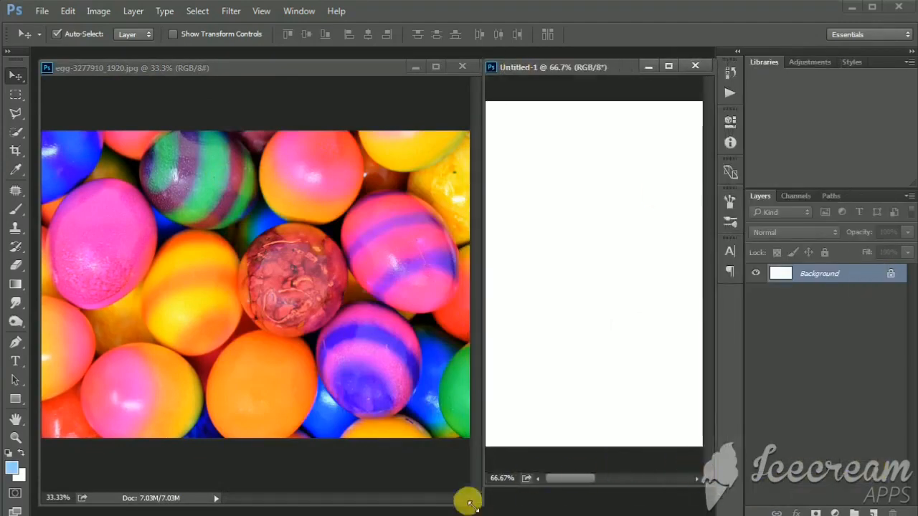
pyautogui.moveTo(478, 506); pyautogui.dragTo(365, 478)
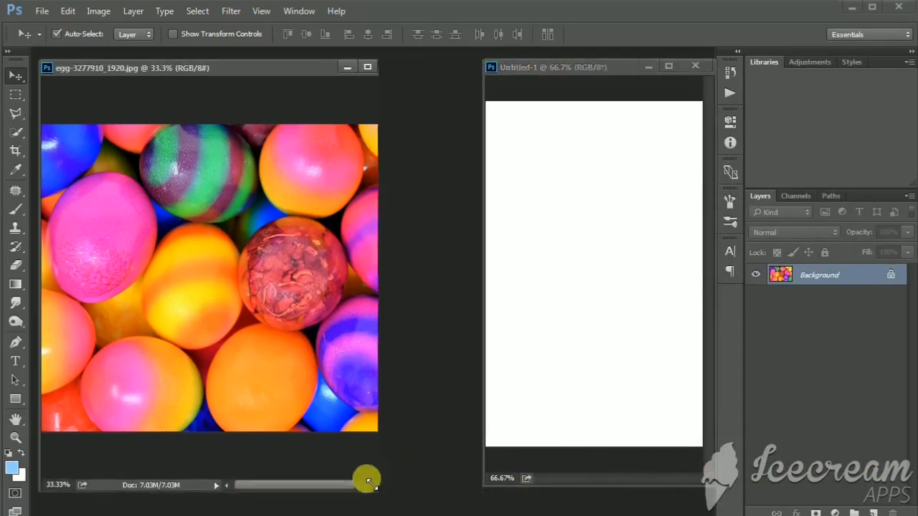
pyautogui.moveTo(479, 484); pyautogui.dragTo(383, 490)
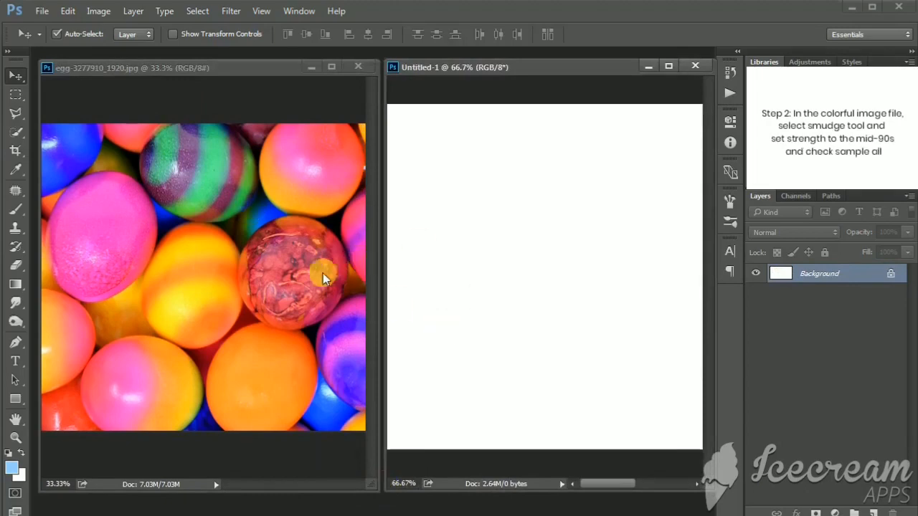
# Step: In the egg image, set the Smudge tool to 95% strength with Sample All Layers enabled, and add a new layer
pyautogui.click(285, 266)
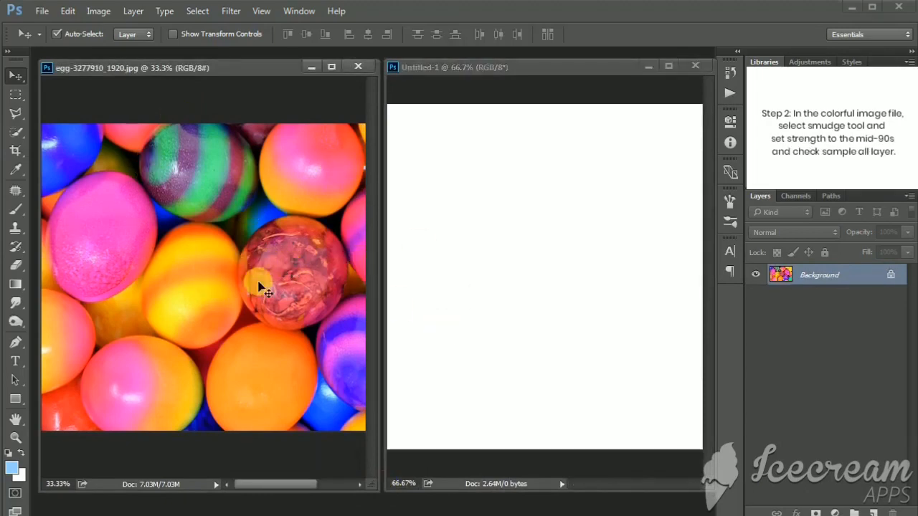
pyautogui.click(15, 302)
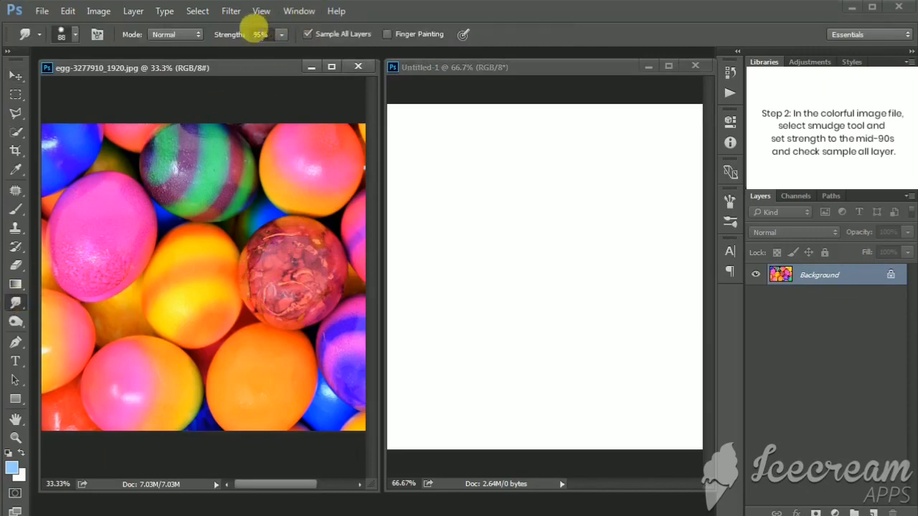
pyautogui.doubleClick(260, 34)
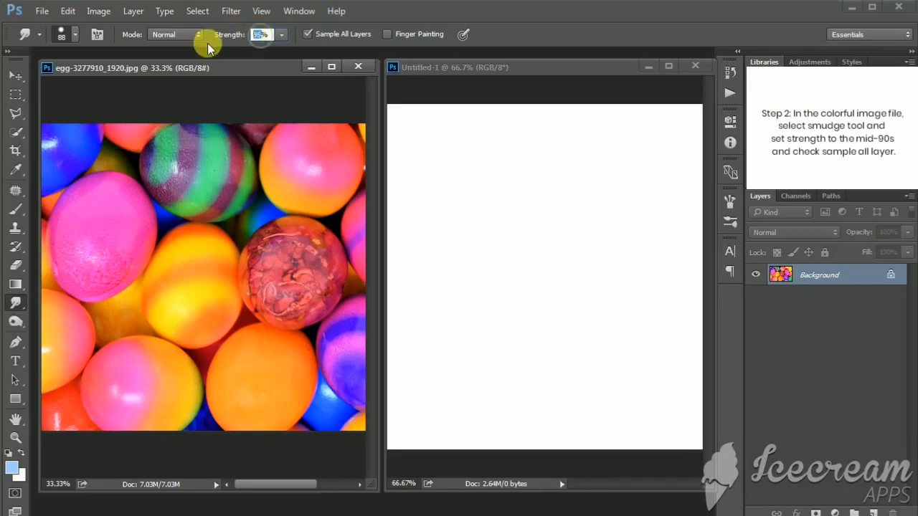
pyautogui.write('95')
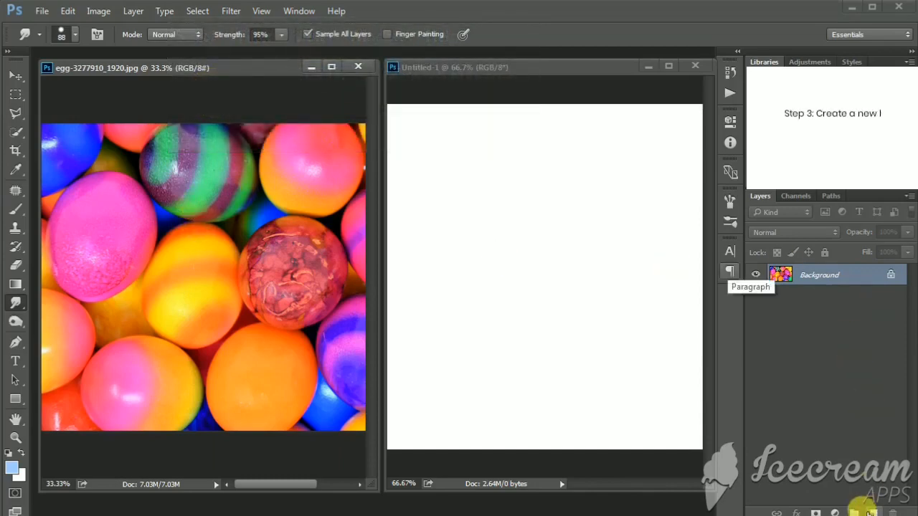
pyautogui.click(871, 514)
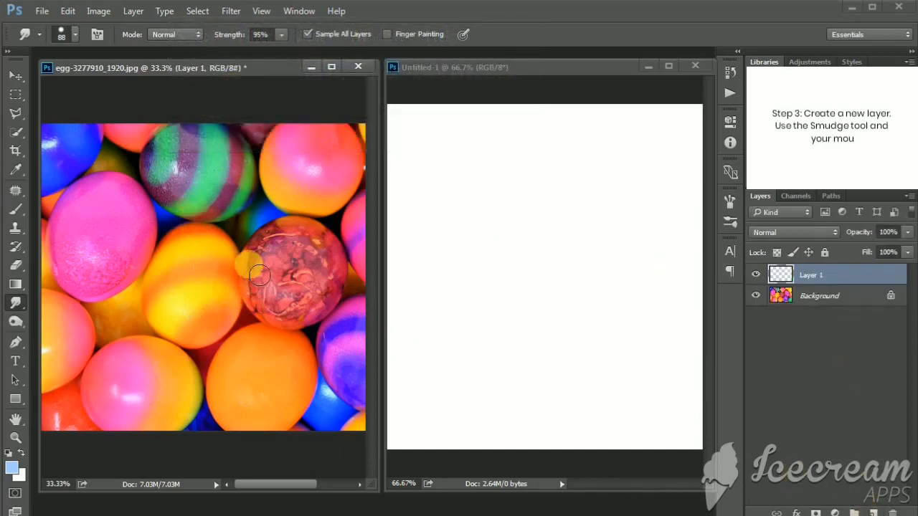
pyautogui.hotkey('ctrl', 'z')
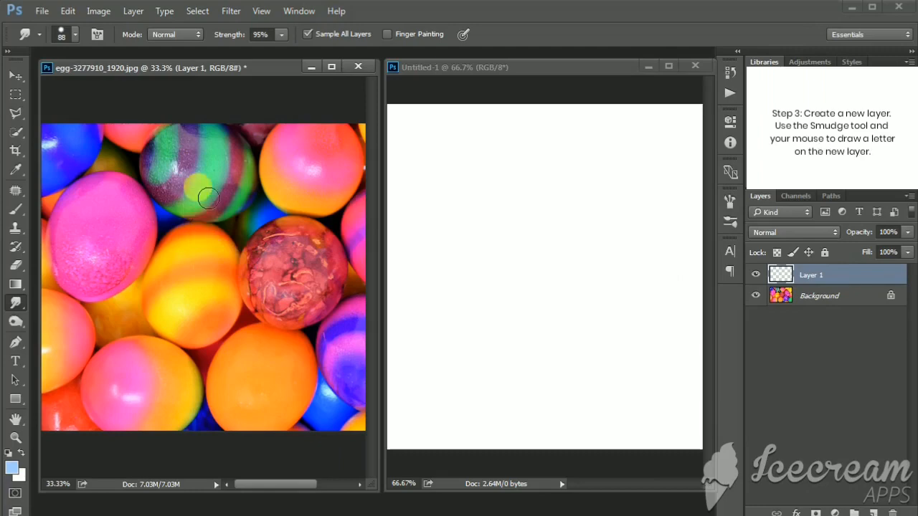
pyautogui.moveTo(205, 189)
pyautogui.mouseDown()
pyautogui.moveTo(201, 299)
pyautogui.moveTo(206, 253)
pyautogui.moveTo(256, 241)
pyautogui.mouseUp()
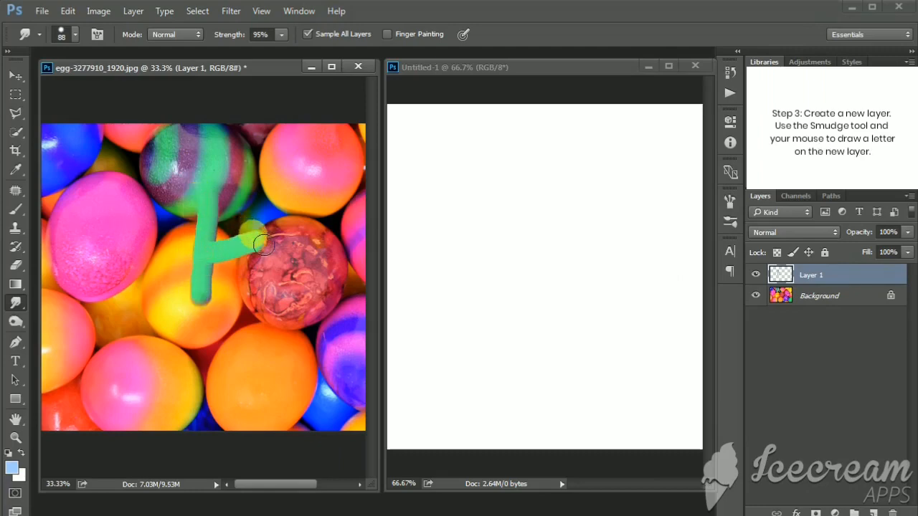
pyautogui.moveTo(271, 209); pyautogui.dragTo(252, 293)
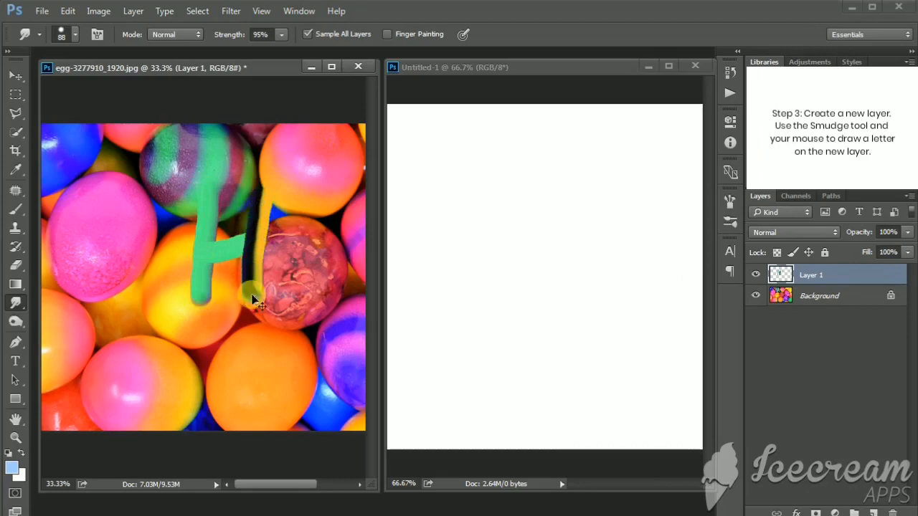
pyautogui.moveTo(269, 193); pyautogui.dragTo(264, 285)
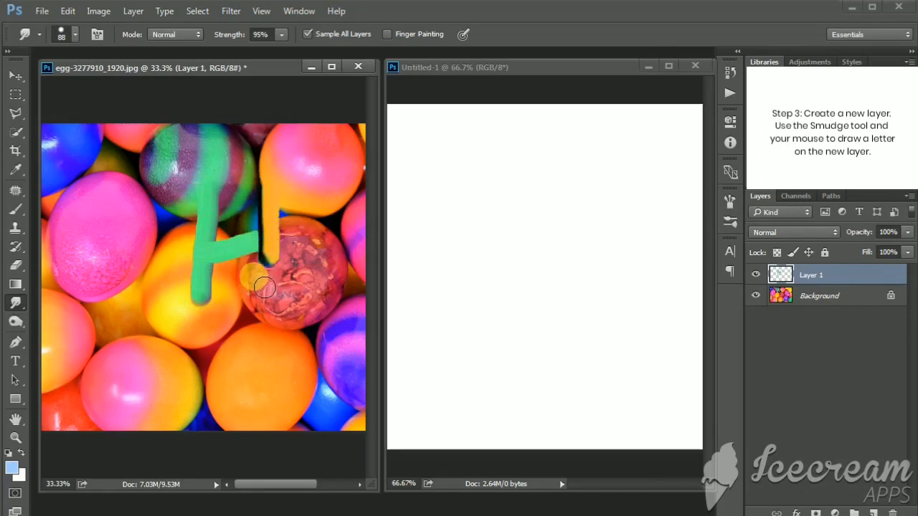
pyautogui.hotkey('ctrl', 'z')
pyautogui.moveTo(252, 197); pyautogui.dragTo(252, 267)
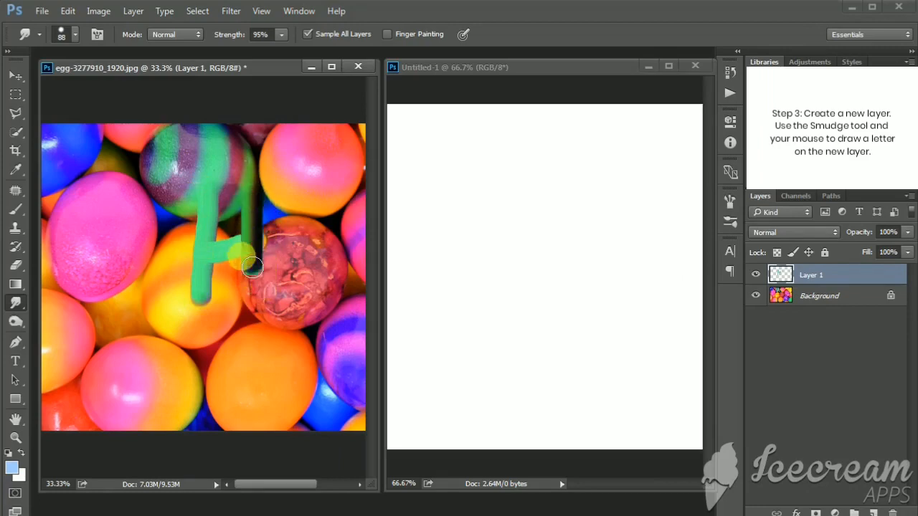
pyautogui.hotkey('ctrl', 'z')
pyautogui.moveTo(260, 195)
pyautogui.mouseDown()
pyautogui.moveTo(261, 280)
pyautogui.moveTo(242, 268)
pyautogui.mouseUp()
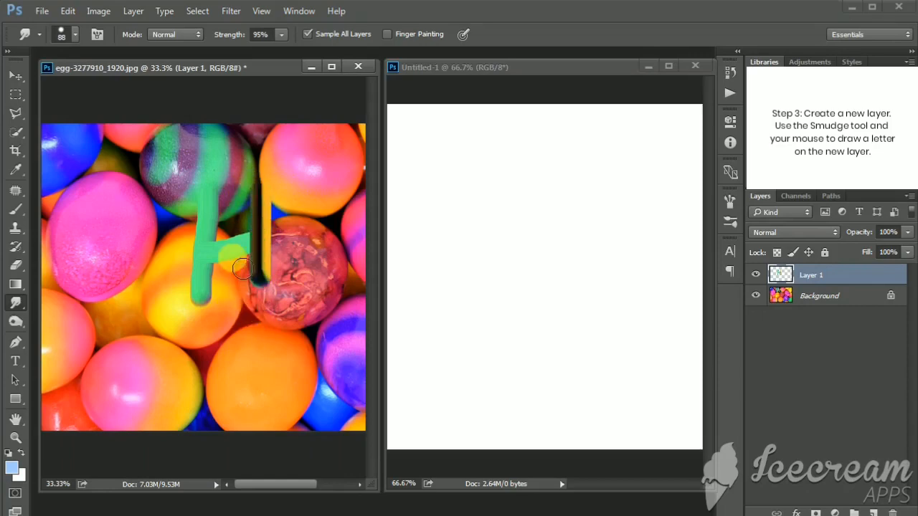
pyautogui.hotkey('ctrl', 'alt', 'z')
pyautogui.hotkey('ctrl', 'alt', 'z')
pyautogui.hotkey('ctrl', 'alt', 'z')
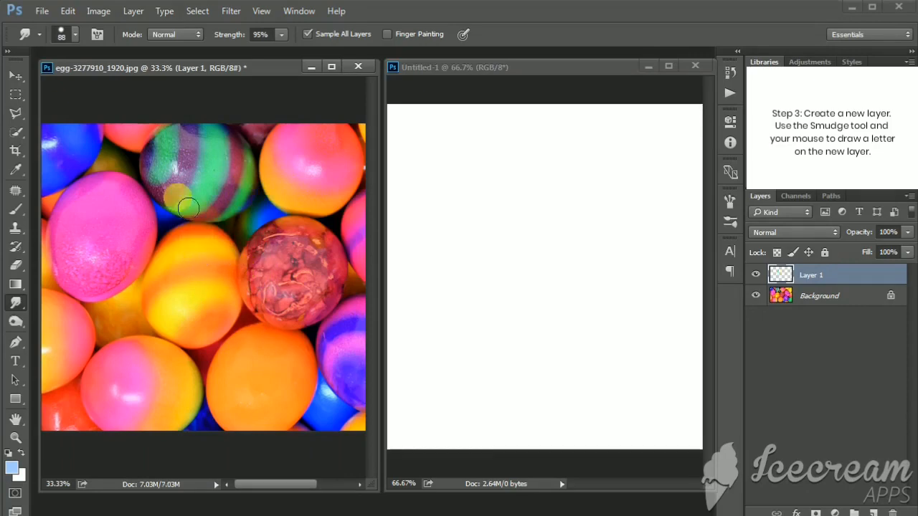
# Step: Smudge a letter H across the striped and yellow eggs on the new layer and copy it into the blank document
pyautogui.moveTo(188, 208)
pyautogui.mouseDown()
pyautogui.moveTo(185, 319)
pyautogui.moveTo(206, 248)
pyautogui.moveTo(146, 269)
pyautogui.mouseUp()
pyautogui.moveTo(197, 251); pyautogui.dragTo(251, 247)
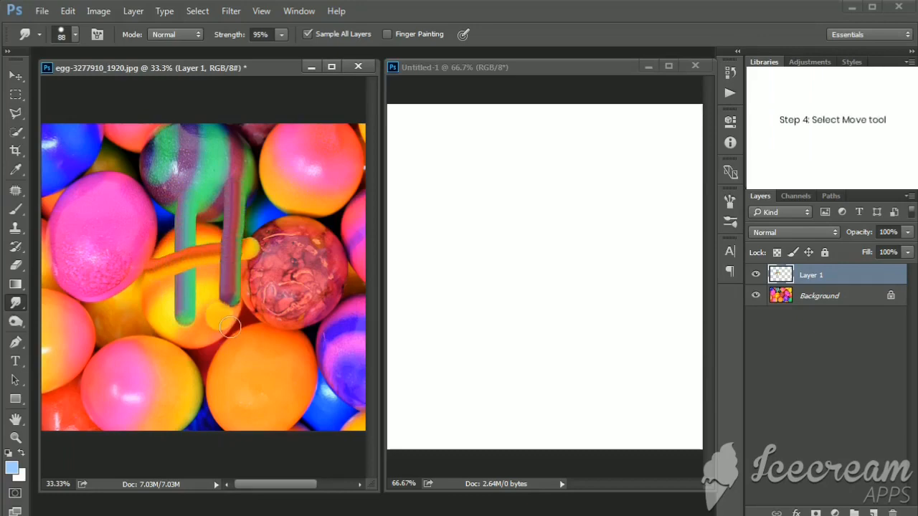
pyautogui.press('v')
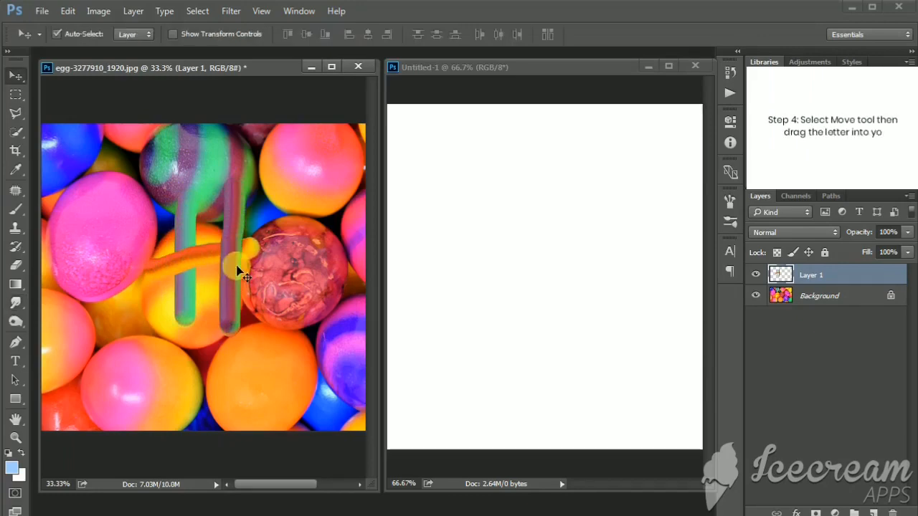
pyautogui.moveTo(232, 250); pyautogui.dragTo(589, 258)
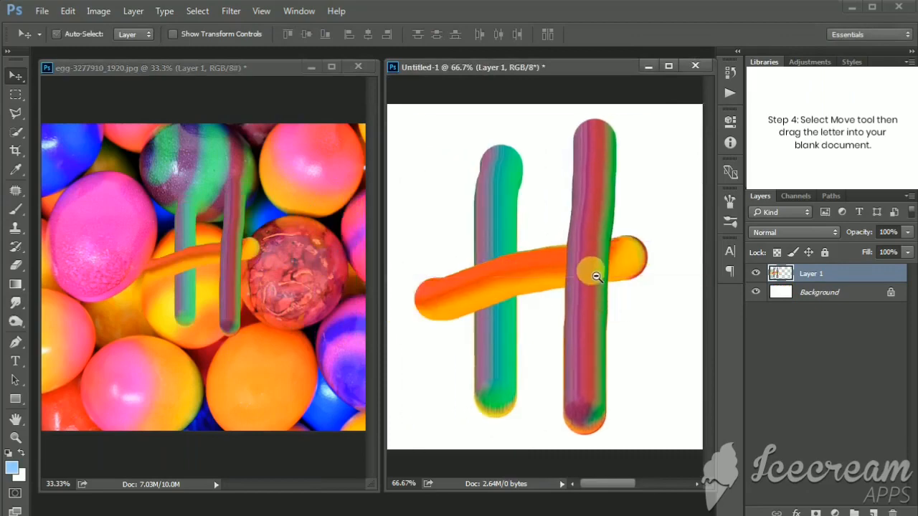
# Step: Move the letter H towards the middle of the blank document's canvas and hide its layer
pyautogui.keyDown('ctrl'); pyautogui.keyDown('alt'); pyautogui.click(597, 277); pyautogui.keyUp('alt'); pyautogui.keyUp('ctrl')
pyautogui.keyDown('alt'); pyautogui.click(597, 277); pyautogui.keyUp('alt')
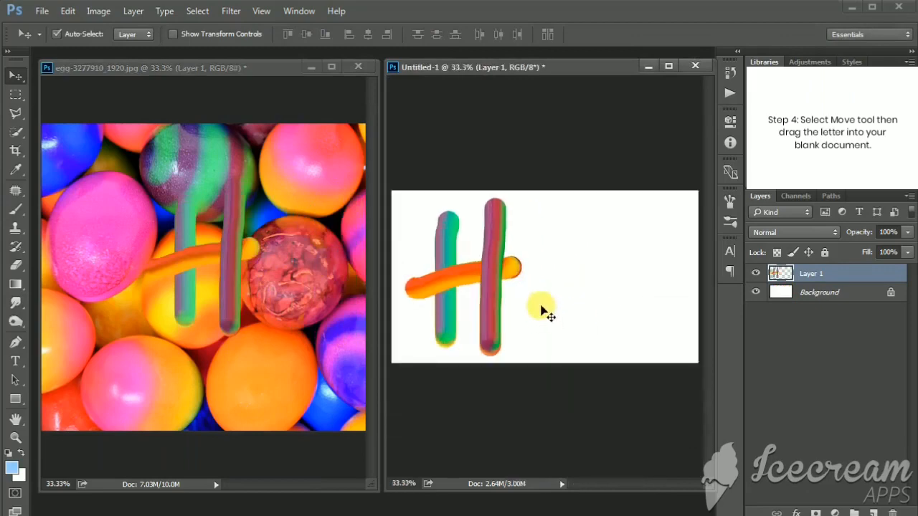
pyautogui.keyDown('alt'); pyautogui.click(539, 253); pyautogui.keyUp('alt')
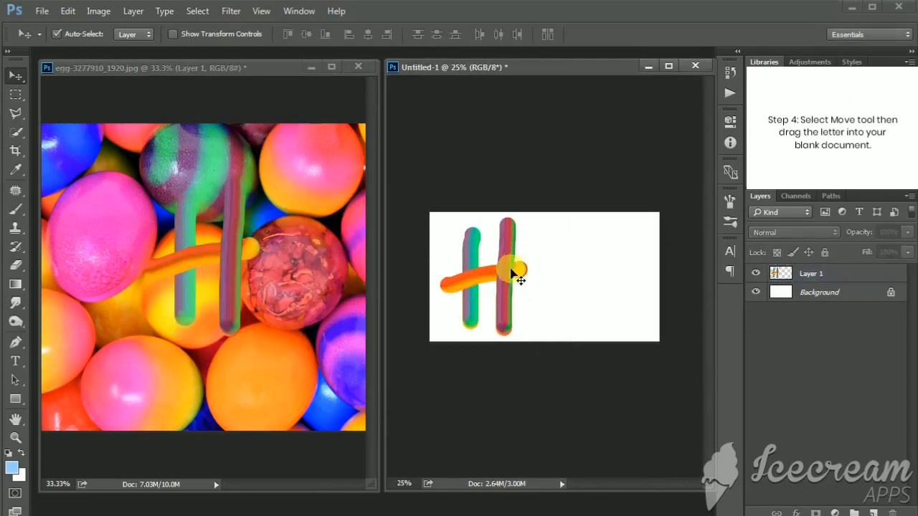
pyautogui.moveTo(517, 266); pyautogui.dragTo(560, 276)
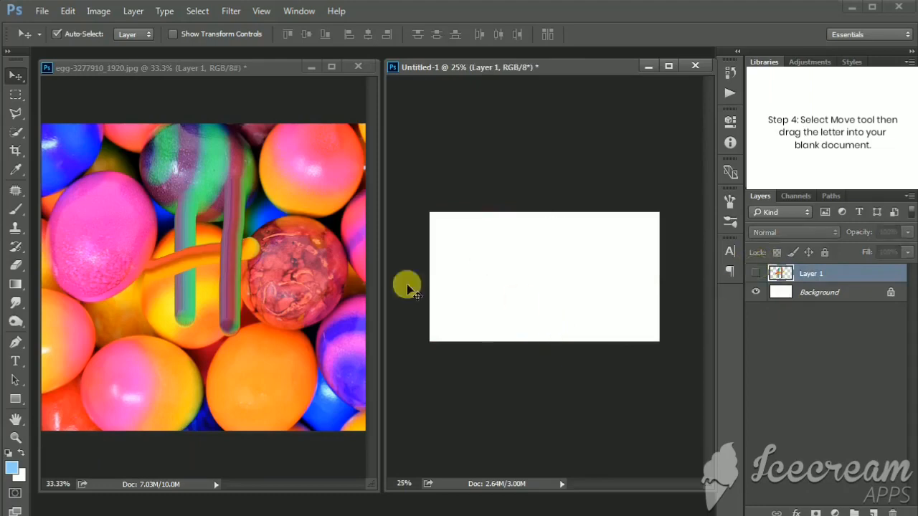
# Step: Return to the egg image and clear the smudged letter H from its layer
pyautogui.click(207, 247)
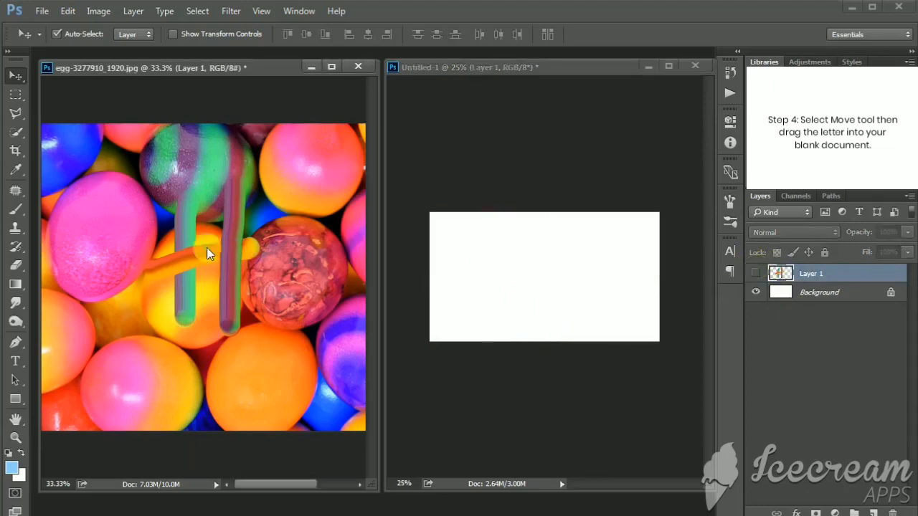
pyautogui.moveTo(206, 248); pyautogui.dragTo(273, 267)
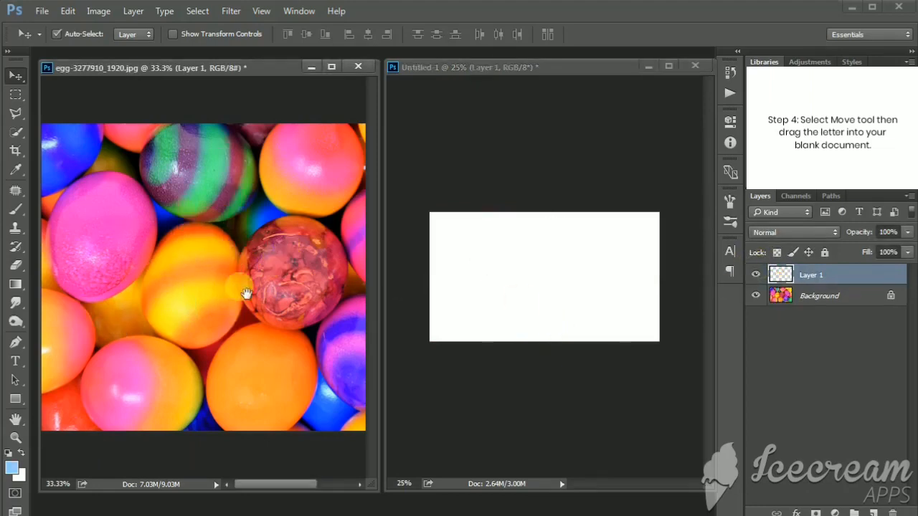
# Step: Smudge a vertical letter stroke from the textured red egg down onto the orange egg below it
pyautogui.moveTo(246, 294)
pyautogui.mouseDown()
pyautogui.moveTo(107, 287)
pyautogui.moveTo(143, 231)
pyautogui.moveTo(155, 245)
pyautogui.moveTo(146, 350)
pyautogui.mouseUp()
pyautogui.click(16, 302)
pyautogui.moveTo(152, 268); pyautogui.dragTo(117, 306)
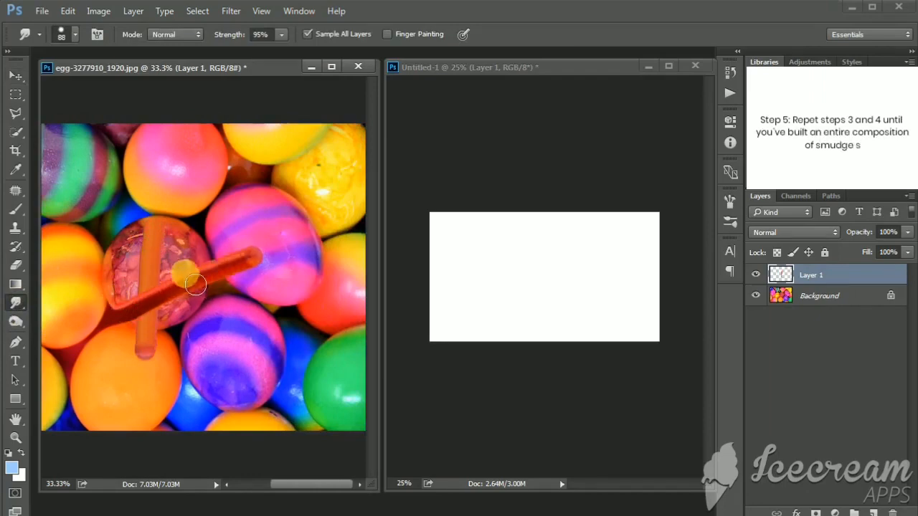
pyautogui.hotkey('ctrl', 'z')
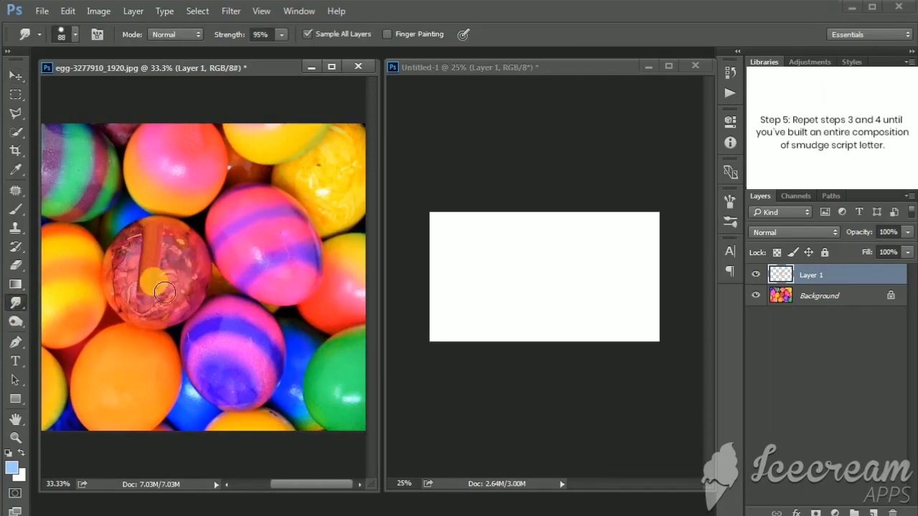
pyautogui.moveTo(153, 225); pyautogui.dragTo(142, 348)
pyautogui.moveTo(179, 273); pyautogui.dragTo(127, 293)
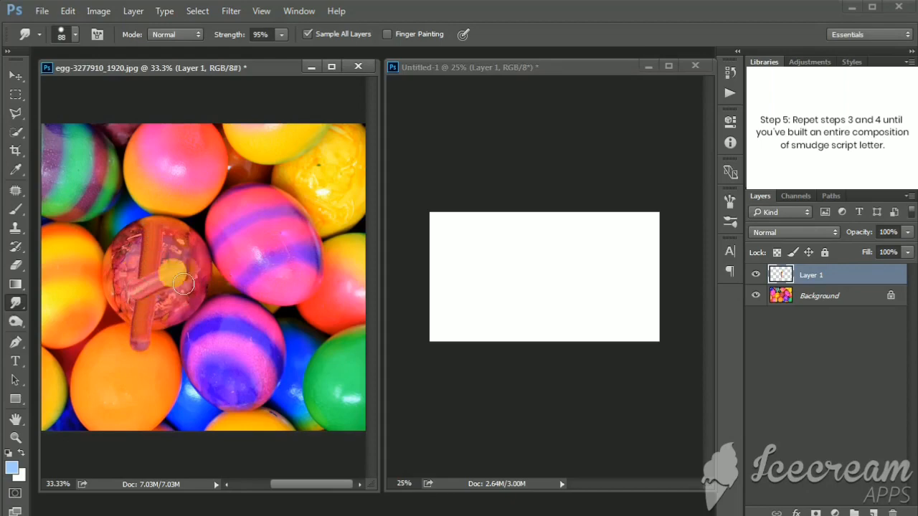
pyautogui.moveTo(206, 239); pyautogui.dragTo(181, 343)
pyautogui.moveTo(221, 292)
pyautogui.mouseDown()
pyautogui.moveTo(195, 299)
pyautogui.moveTo(218, 344)
pyautogui.moveTo(246, 280)
pyautogui.moveTo(257, 348)
pyautogui.mouseUp()
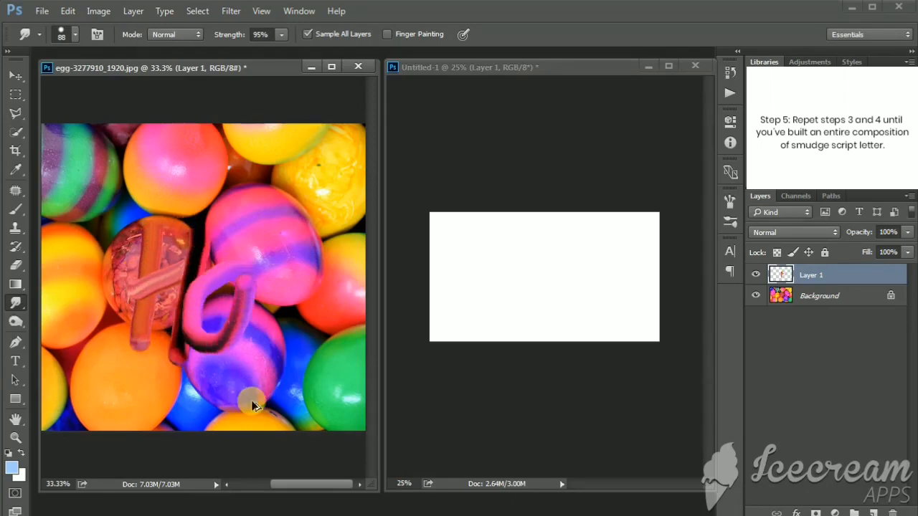
pyautogui.hotkey('ctrl', 'alt', 'z')
pyautogui.hotkey('ctrl', 'alt', 'z')
pyautogui.hotkey('ctrl', 'alt', 'z')
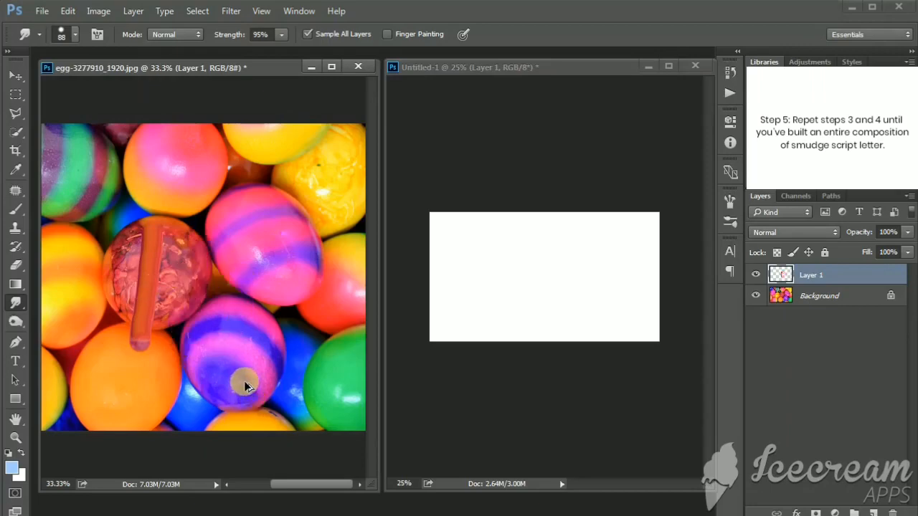
pyautogui.hotkey('ctrl', 'alt', 'z')
pyautogui.moveTo(170, 291); pyautogui.dragTo(181, 305)
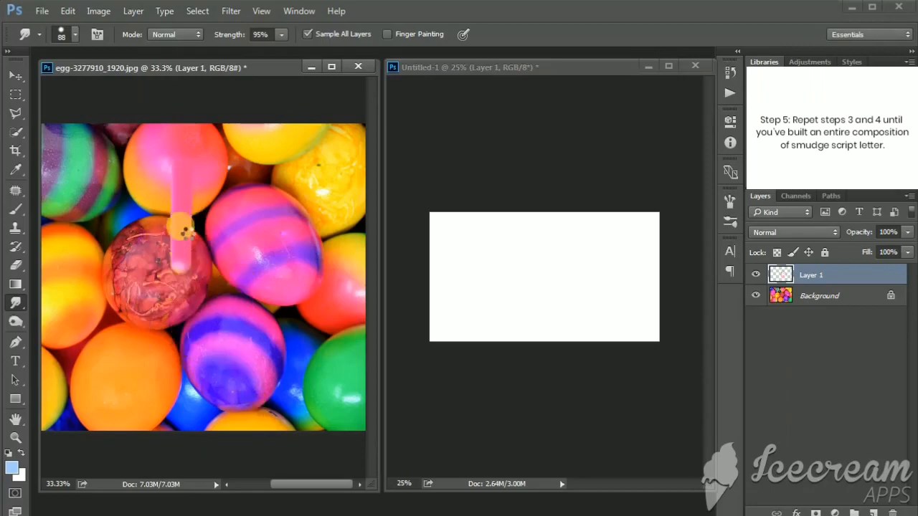
pyautogui.moveTo(185, 228); pyautogui.dragTo(179, 304)
pyautogui.moveTo(165, 244)
pyautogui.mouseDown()
pyautogui.moveTo(239, 208)
pyautogui.moveTo(219, 224)
pyautogui.mouseUp()
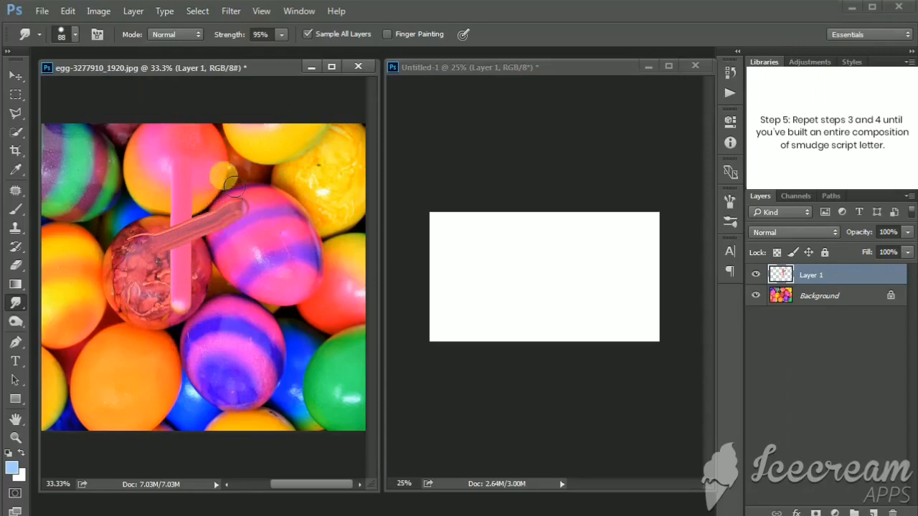
pyautogui.moveTo(236, 170); pyautogui.dragTo(236, 202)
pyautogui.moveTo(235, 308)
pyautogui.mouseDown()
pyautogui.moveTo(243, 251)
pyautogui.moveTo(292, 224)
pyautogui.moveTo(270, 243)
pyautogui.moveTo(292, 215)
pyautogui.moveTo(256, 227)
pyautogui.moveTo(275, 282)
pyautogui.mouseUp()
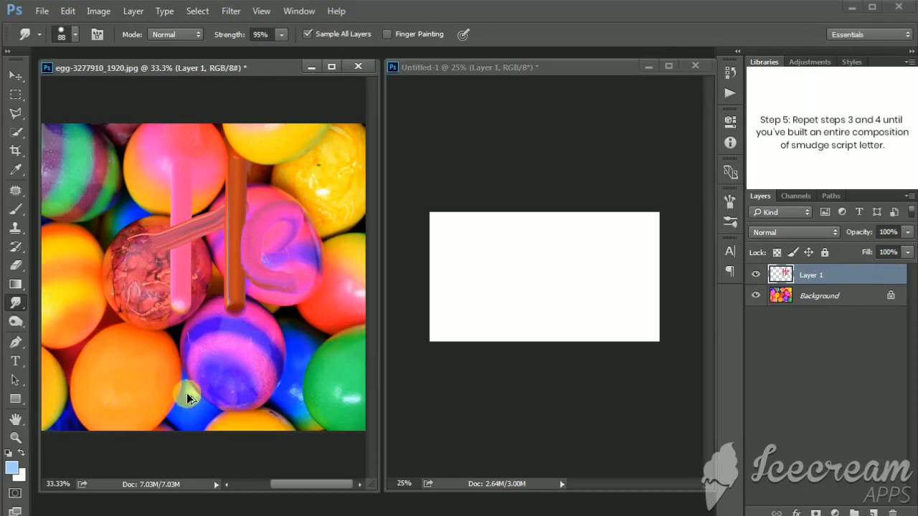
pyautogui.hotkey('ctrl', 'alt', 'z')
pyautogui.hotkey('ctrl', 'alt', 'z')
pyautogui.hotkey('ctrl', 'alt', 'z')
pyautogui.hotkey('ctrl', 'alt', 'z')
pyautogui.hotkey('ctrl', 'alt', 'z')
pyautogui.hotkey('ctrl', 'alt', 'z')
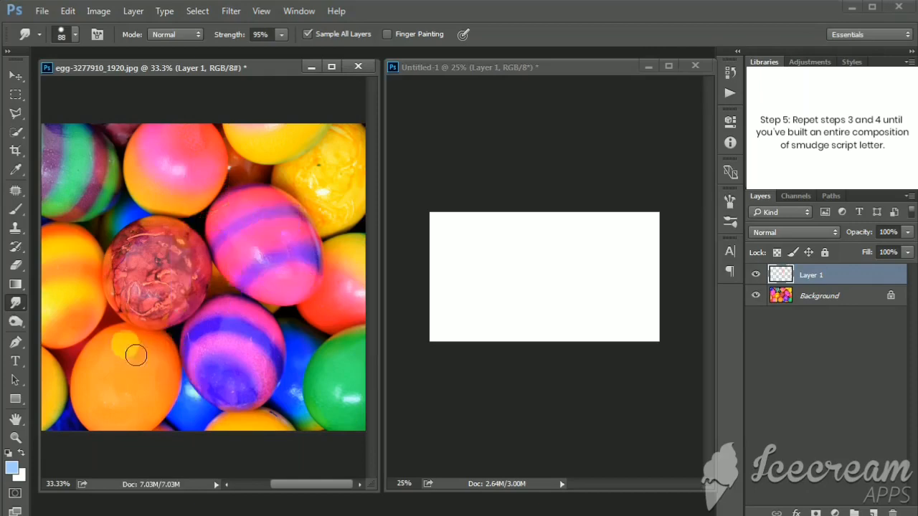
# Step: Smudge a letter e between the textured red egg and the orange egg, and copy it into the lettering document
pyautogui.moveTo(155, 309); pyautogui.dragTo(135, 381)
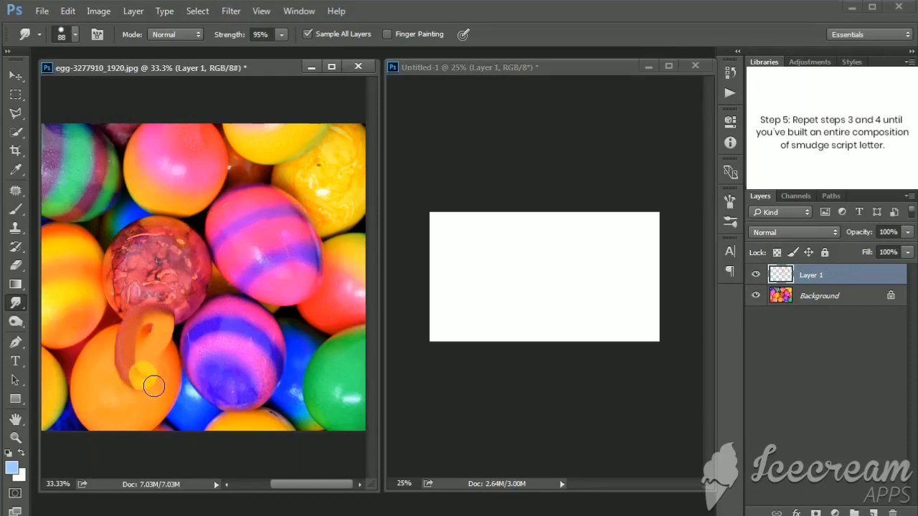
pyautogui.press('v')
pyautogui.moveTo(168, 342); pyautogui.dragTo(504, 286)
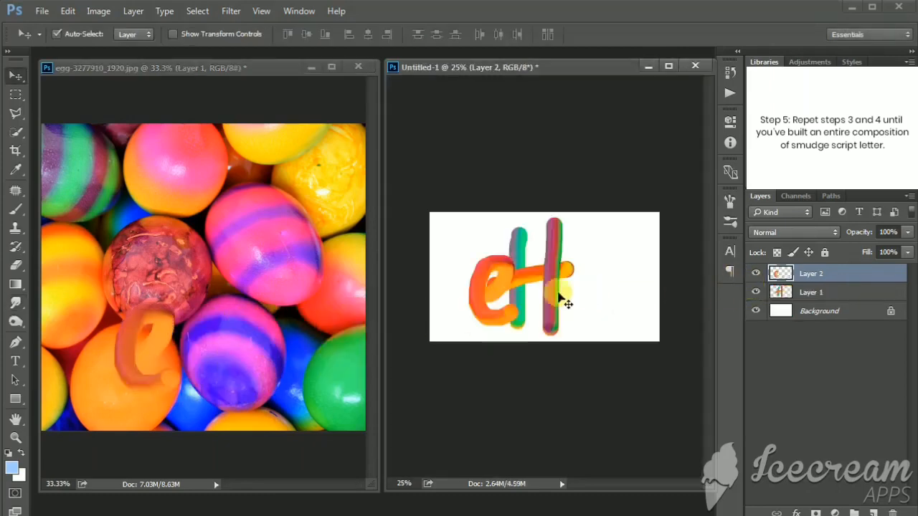
# Step: Arrange the letters H and e side by side in the lettering document so they read He
pyautogui.moveTo(504, 276)
pyautogui.mouseDown()
pyautogui.moveTo(559, 262)
pyautogui.moveTo(598, 275)
pyautogui.moveTo(617, 226)
pyautogui.moveTo(602, 233)
pyautogui.moveTo(589, 289)
pyautogui.moveTo(567, 271)
pyautogui.moveTo(500, 280)
pyautogui.mouseUp()
pyautogui.keyDown('shift'); pyautogui.click(557, 266); pyautogui.keyUp('shift')
pyautogui.click(510, 416)
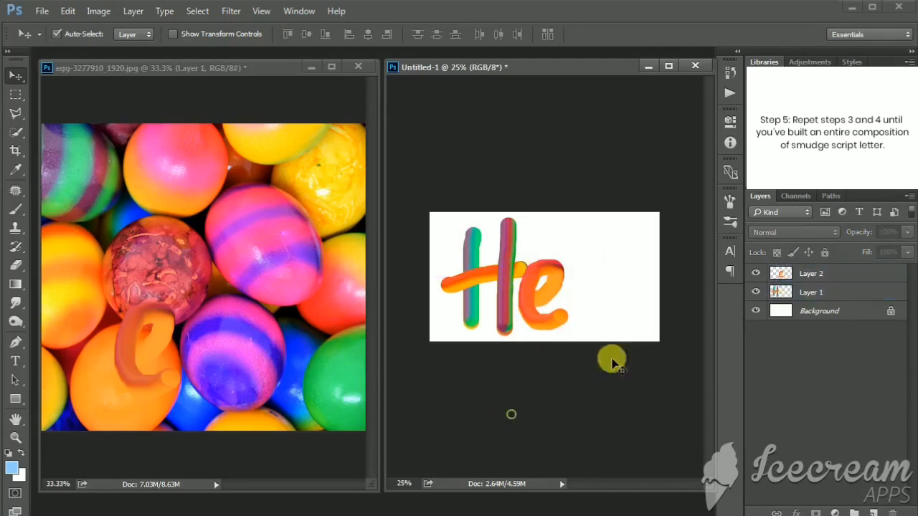
# Step: Return to the egg image and clear the smudged letter e from its layer
pyautogui.click(234, 292)
pyautogui.hotkey('ctrl', 'alt', 'z')
pyautogui.hotkey('ctrl', 'alt', 'z')
pyautogui.hotkey('ctrl', 'alt', 'z')
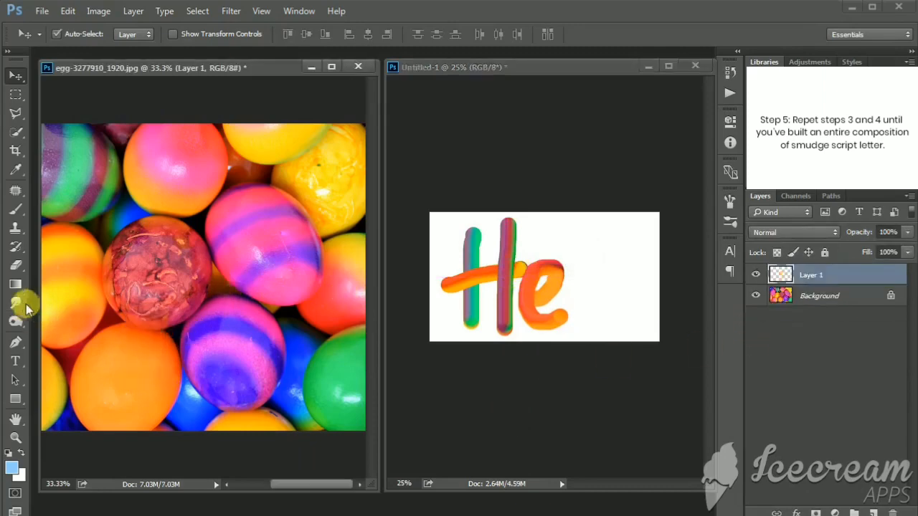
# Step: Smudge a letter y across the two pink and purple striped eggs and copy it beside the e in the lettering document
pyautogui.click(18, 303)
pyautogui.moveTo(256, 263)
pyautogui.mouseDown()
pyautogui.moveTo(225, 261)
pyautogui.moveTo(277, 281)
pyautogui.moveTo(294, 266)
pyautogui.moveTo(251, 270)
pyautogui.moveTo(292, 252)
pyautogui.moveTo(254, 360)
pyautogui.mouseUp()
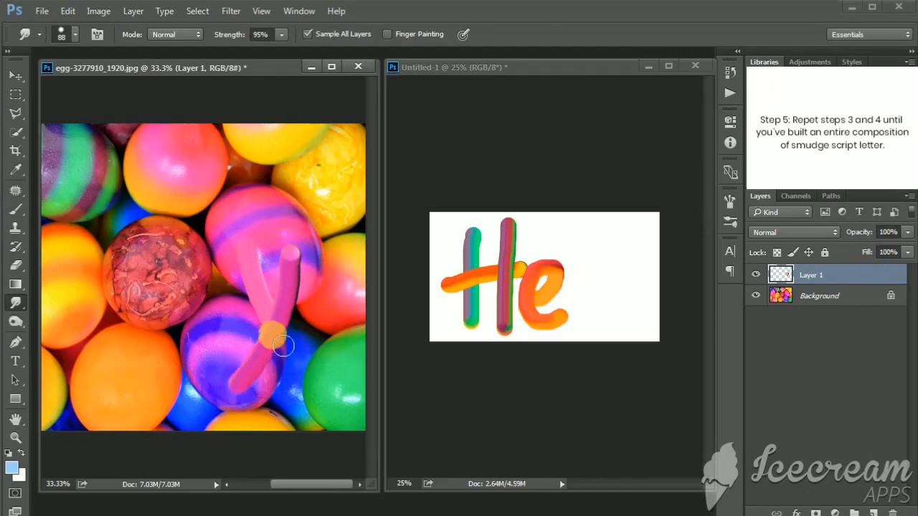
pyautogui.press('v')
pyautogui.moveTo(280, 313)
pyautogui.mouseDown()
pyautogui.moveTo(404, 338)
pyautogui.moveTo(600, 295)
pyautogui.moveTo(597, 281)
pyautogui.moveTo(590, 318)
pyautogui.mouseUp()
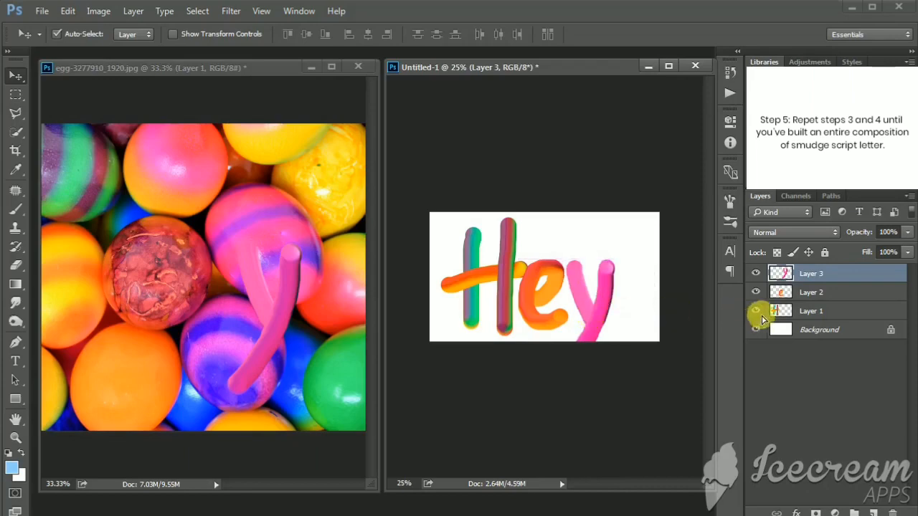
# Step: Scale the three letter layers together to about 72% and position the word Hey near the middle of the canvas
pyautogui.keyDown('ctrl'); pyautogui.click(812, 314); pyautogui.keyUp('ctrl')
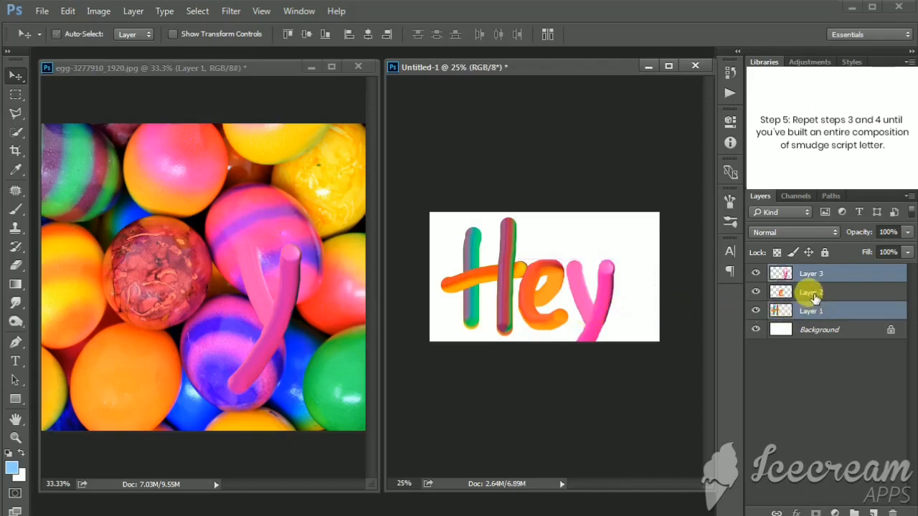
pyautogui.keyDown('ctrl'); pyautogui.click(815, 294); pyautogui.keyUp('ctrl')
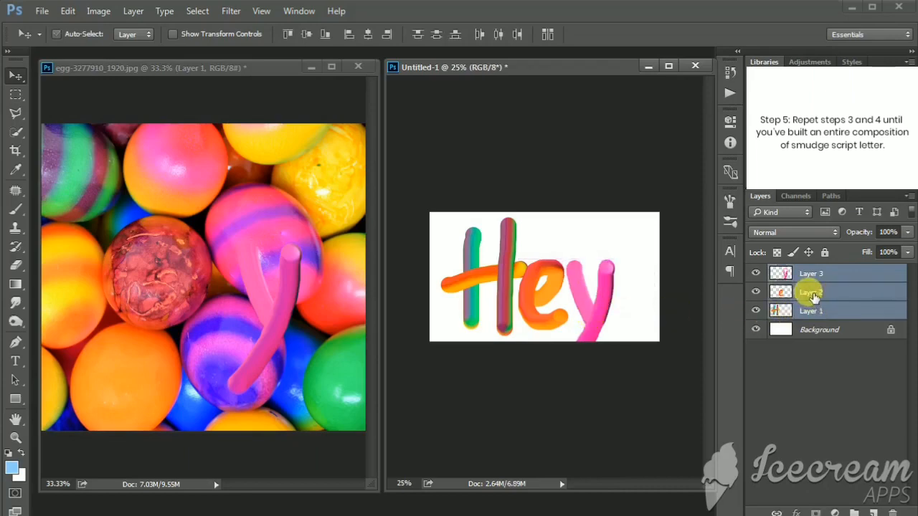
pyautogui.hotkey('ctrl', 't')
pyautogui.moveTo(439, 216); pyautogui.dragTo(455, 225)
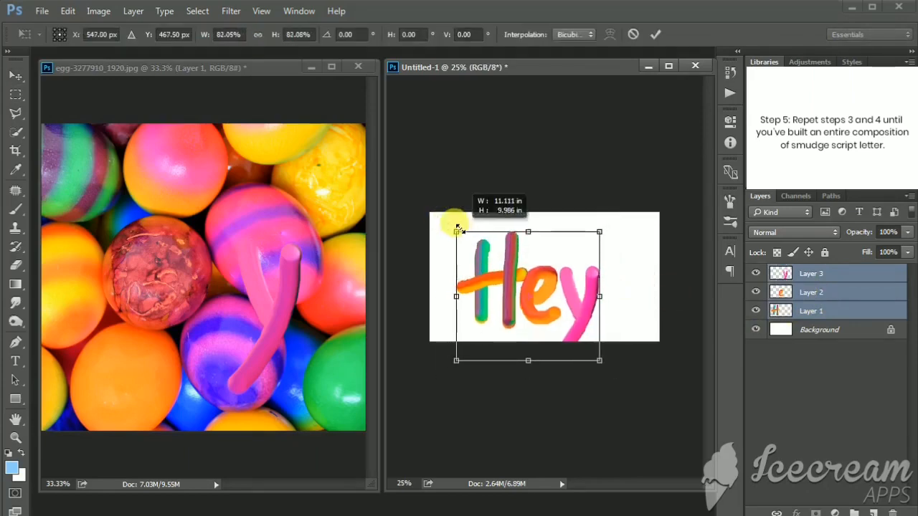
pyautogui.moveTo(595, 277); pyautogui.dragTo(571, 264)
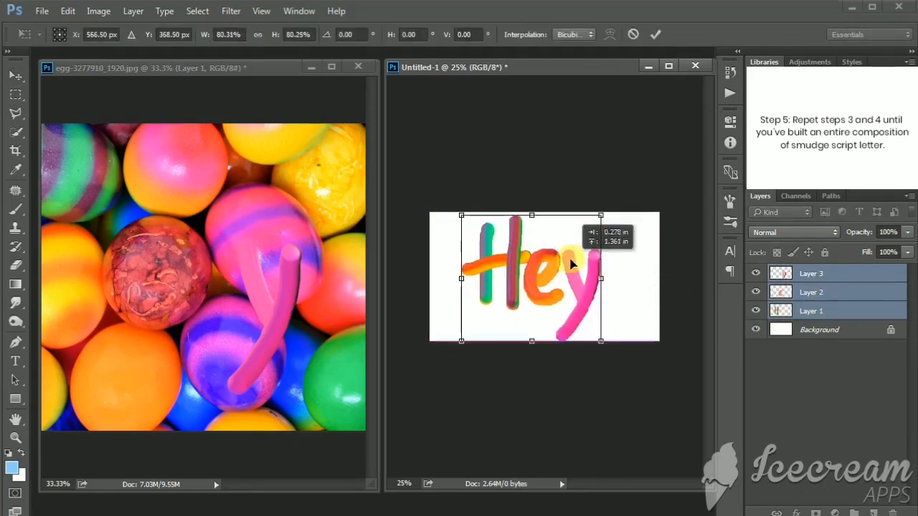
pyautogui.moveTo(600, 341); pyautogui.dragTo(595, 336)
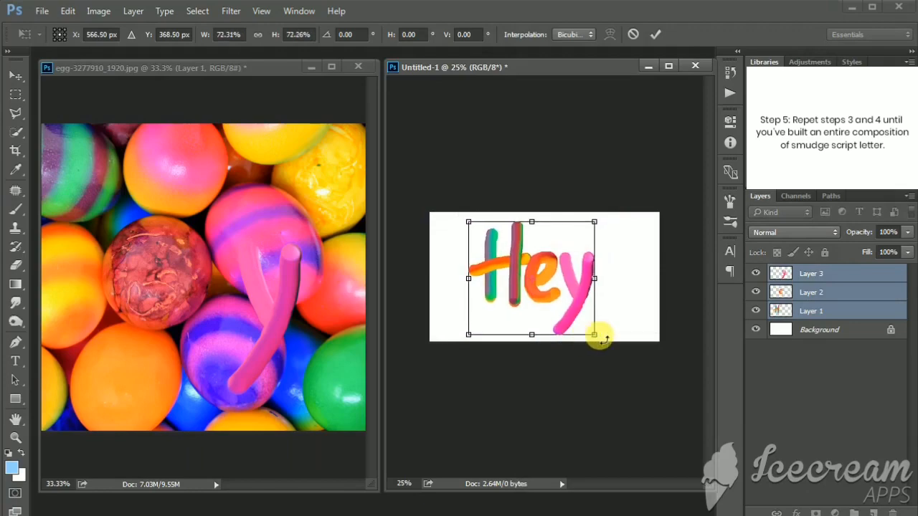
pyautogui.press('Return')
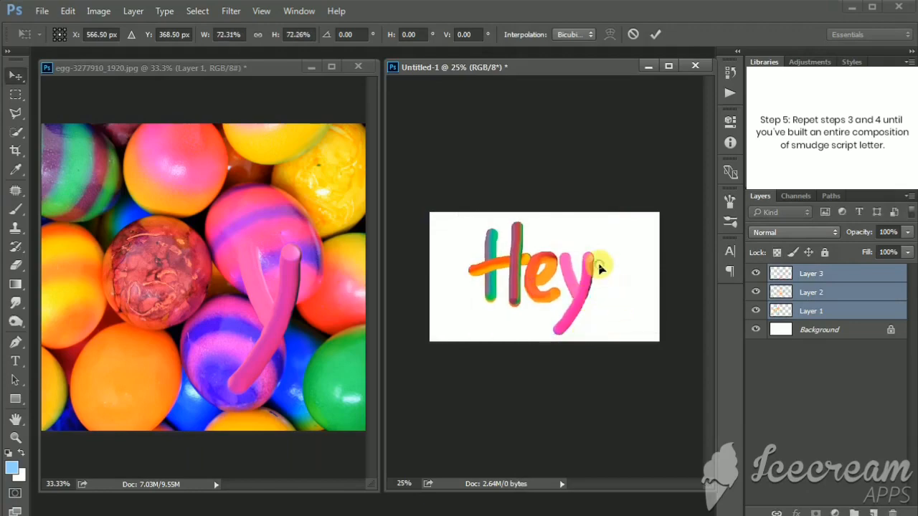
# Step: Reposition the word Hey on the canvas and tighten the spacing by shifting the y closer to the e
pyautogui.hotkey('ctrl', '+')
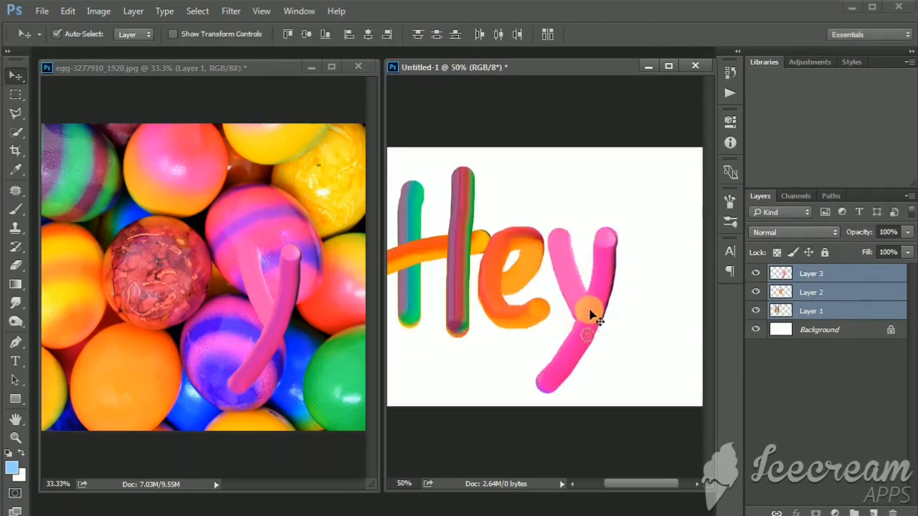
pyautogui.moveTo(589, 315); pyautogui.dragTo(605, 297)
pyautogui.click(640, 342)
pyautogui.moveTo(529, 262); pyautogui.dragTo(553, 263)
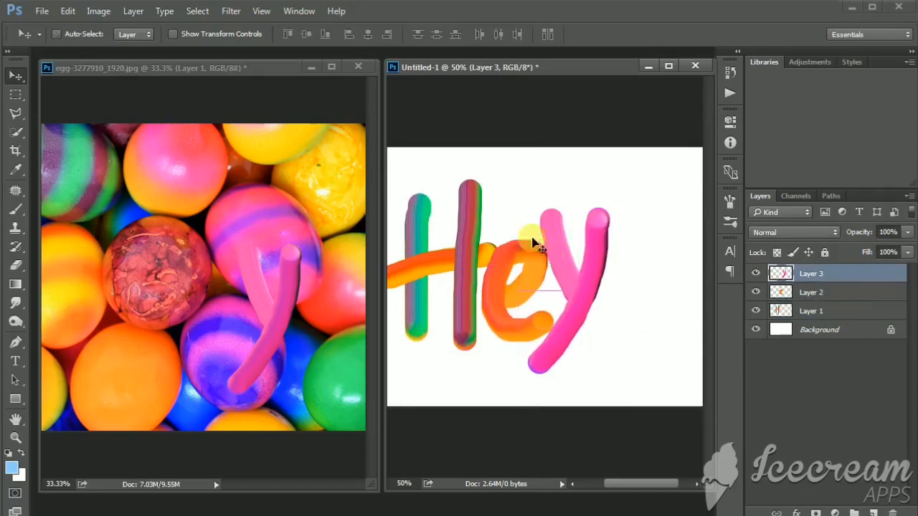
pyautogui.hotkey('ctrl', '-')
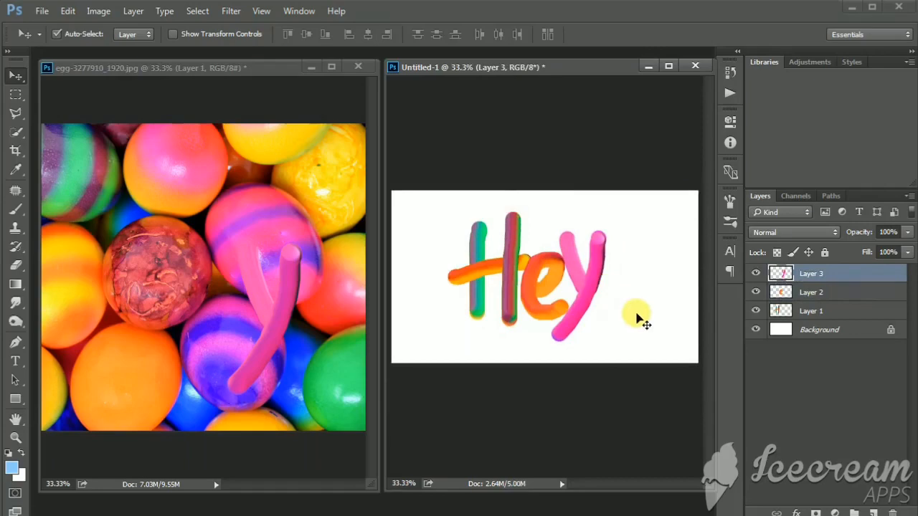
pyautogui.click(641, 321)
pyautogui.hotkey('ctrl', '-')
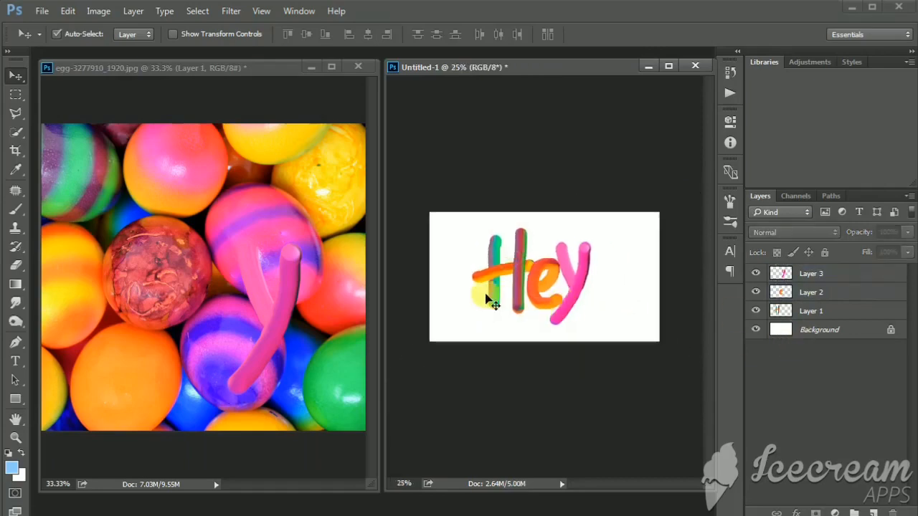
pyautogui.hotkey('ctrl', '+')
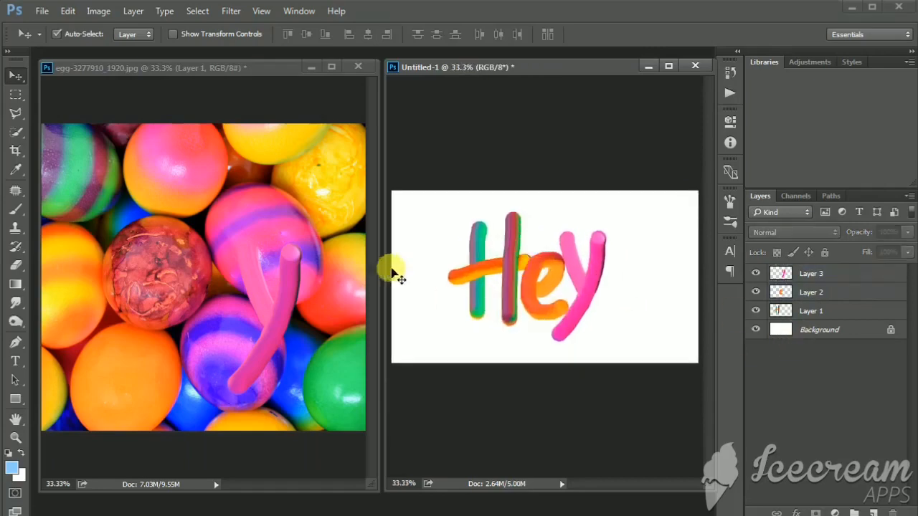
pyautogui.click(497, 349)
# Step: Return to the egg image and clear the smudged letter y from its layer
pyautogui.click(306, 317)
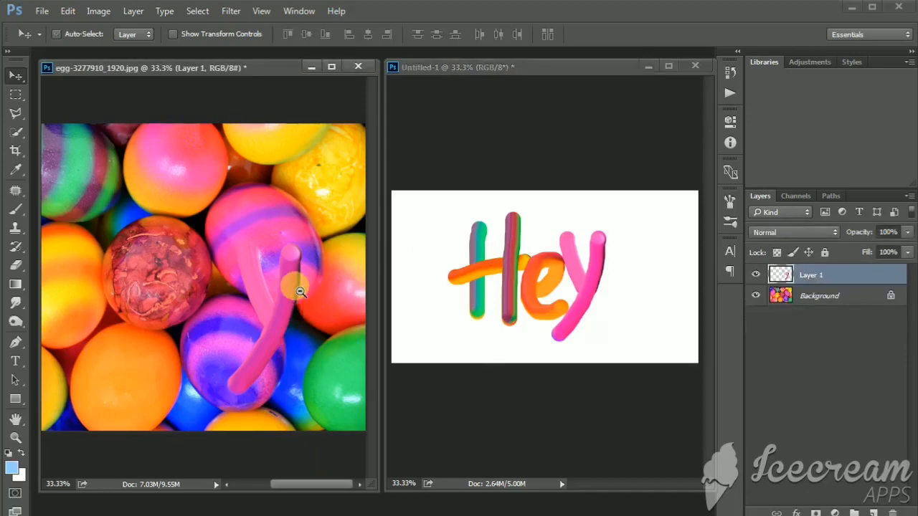
pyautogui.hotkey('ctrl', '-')
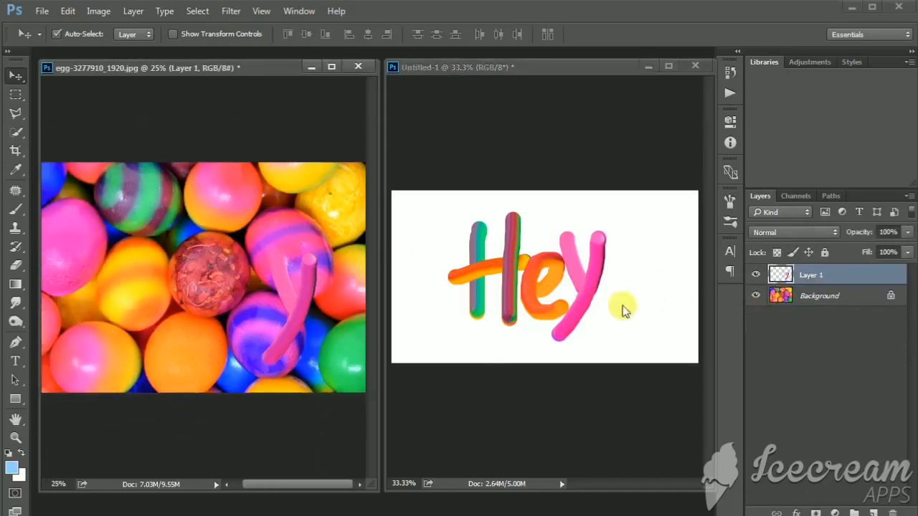
pyautogui.hotkey('ctrl', 'z')
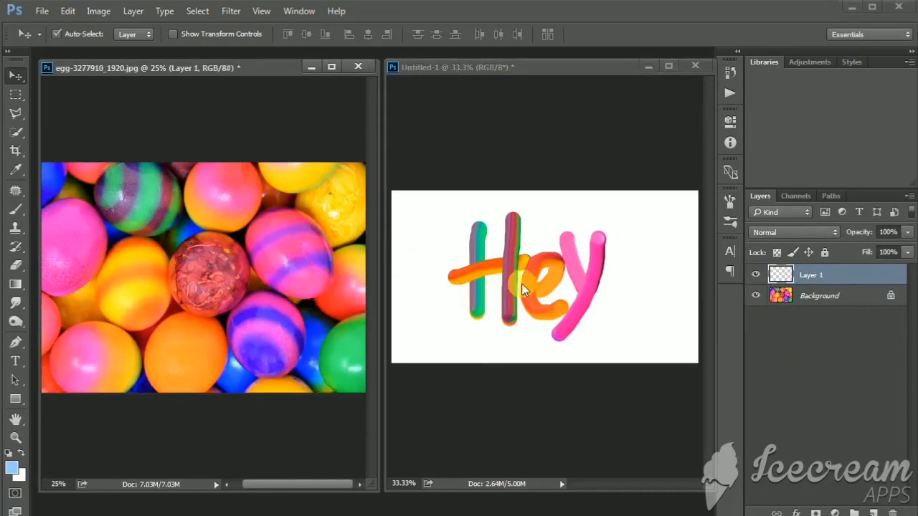
# Step: Hide the three letter layers individually in the lettering document
pyautogui.click(512, 348)
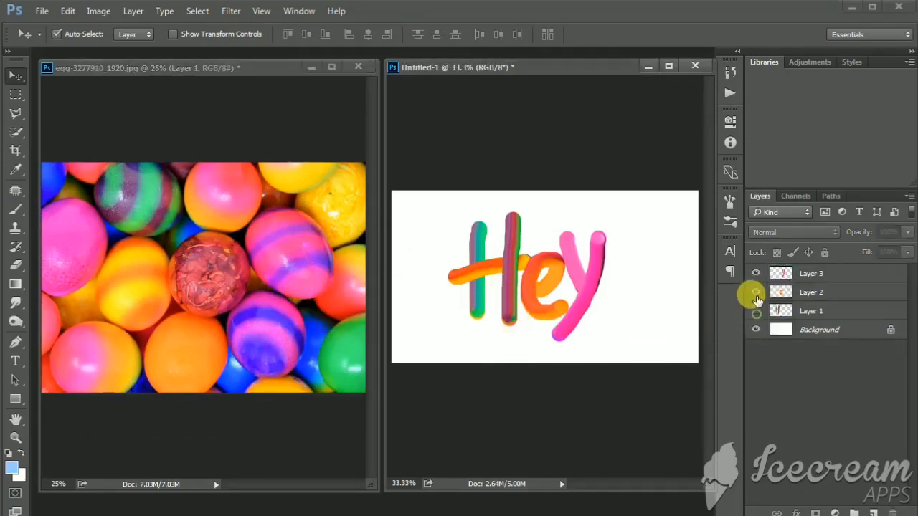
pyautogui.click(756, 311)
pyautogui.click(756, 292)
pyautogui.click(756, 273)
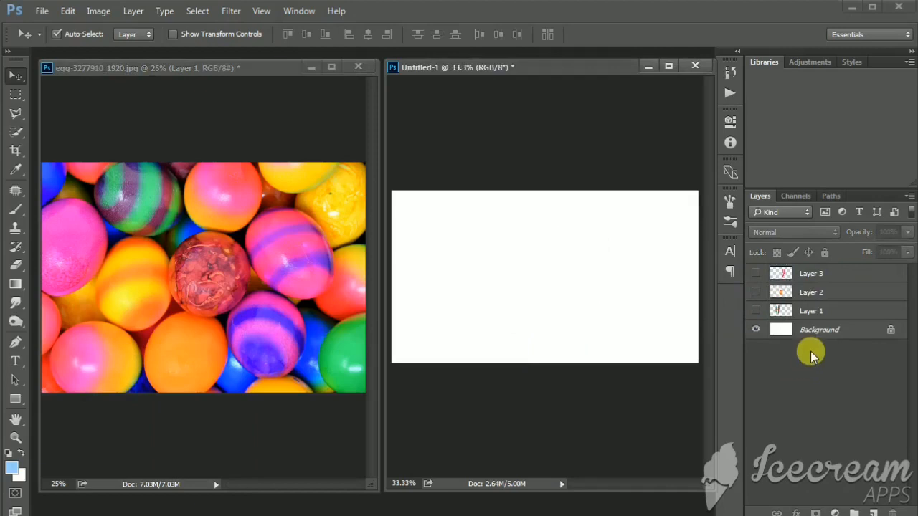
# Step: Group the three letter layers with all of them switched on, and hide the group as a whole
pyautogui.click(811, 311)
pyautogui.keyDown('shift'); pyautogui.click(819, 273); pyautogui.keyUp('shift')
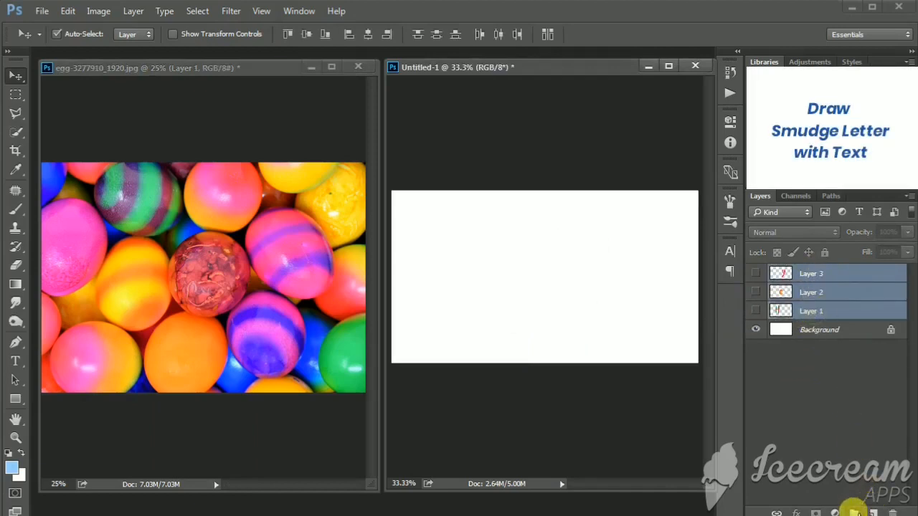
pyautogui.click(855, 512)
pyautogui.click(772, 273)
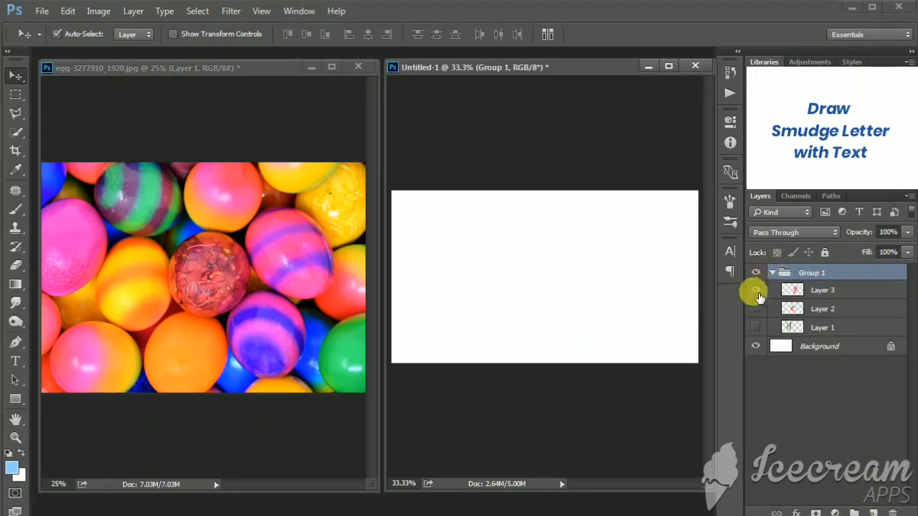
pyautogui.click(756, 327)
pyautogui.click(773, 273)
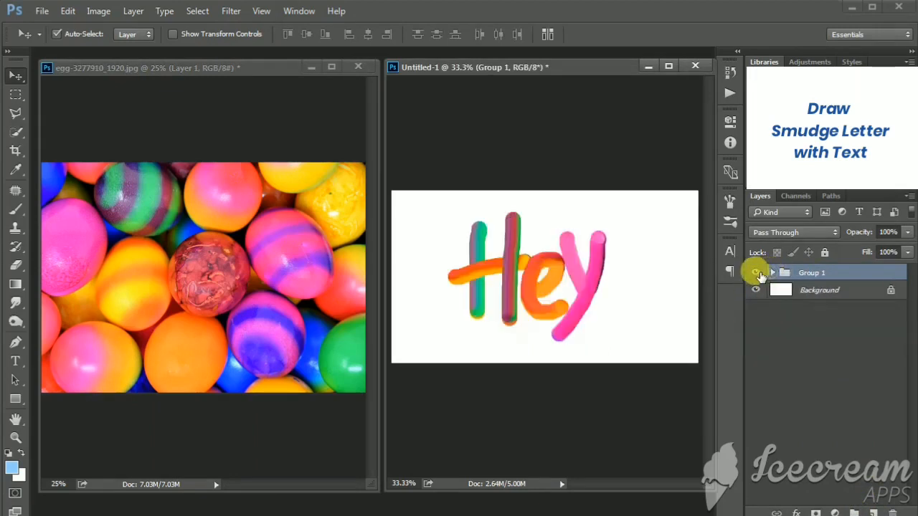
pyautogui.click(757, 274)
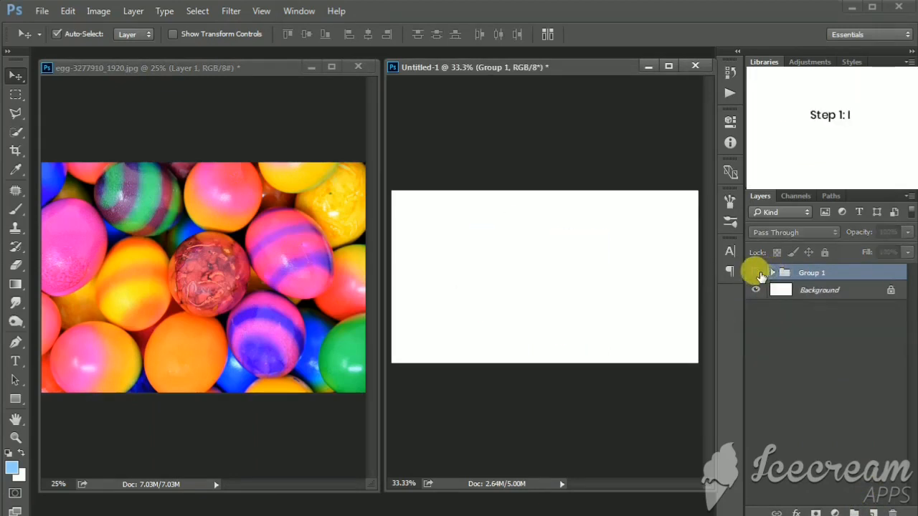
# Step: Add the text Happy over the egg image with the Type tool
pyautogui.click(177, 280)
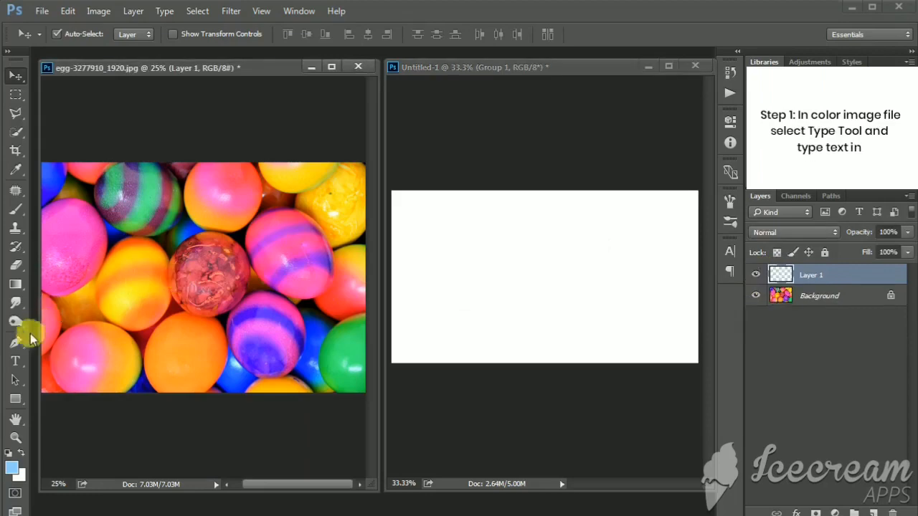
pyautogui.click(17, 364)
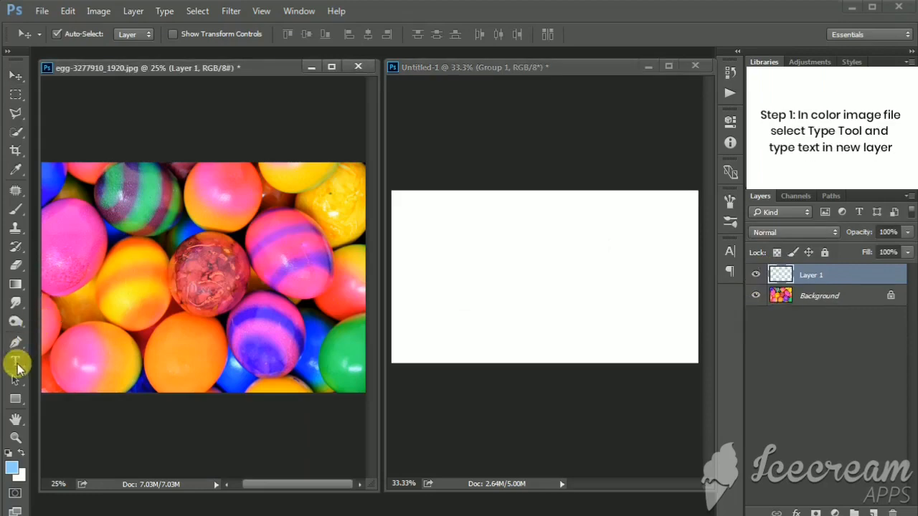
pyautogui.click(94, 257)
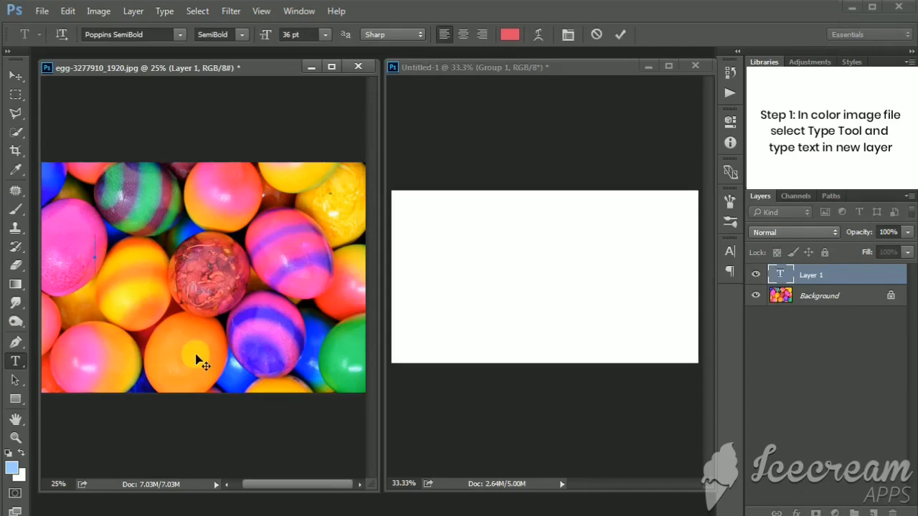
pyautogui.write('Hap')
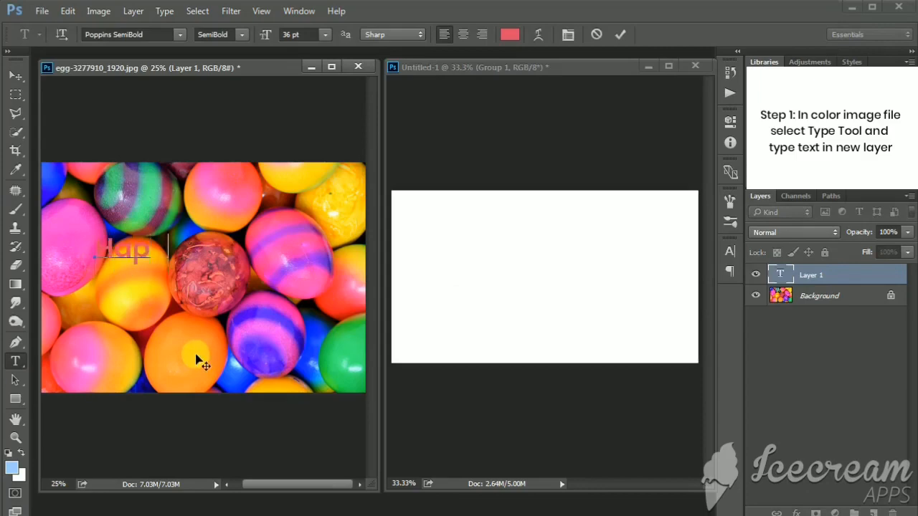
pyautogui.write('py')
# Step: Set the colour of the whole word Happy to white, ffffff
pyautogui.hotkey('ctrl', 'a')
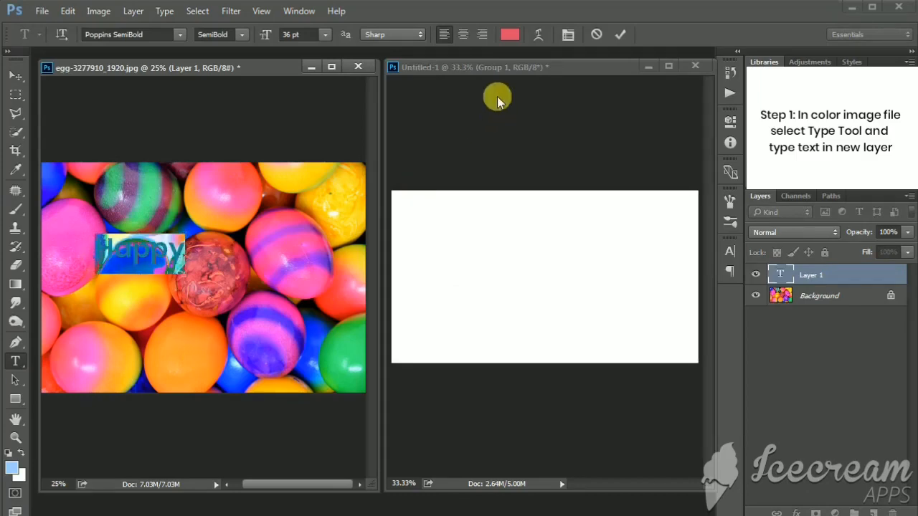
pyautogui.click(508, 35)
pyautogui.write('ffffff')
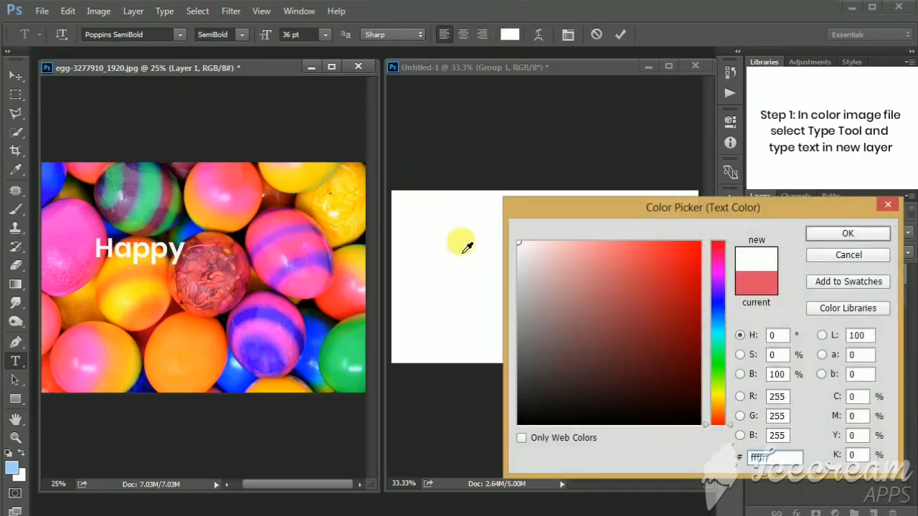
pyautogui.click(847, 233)
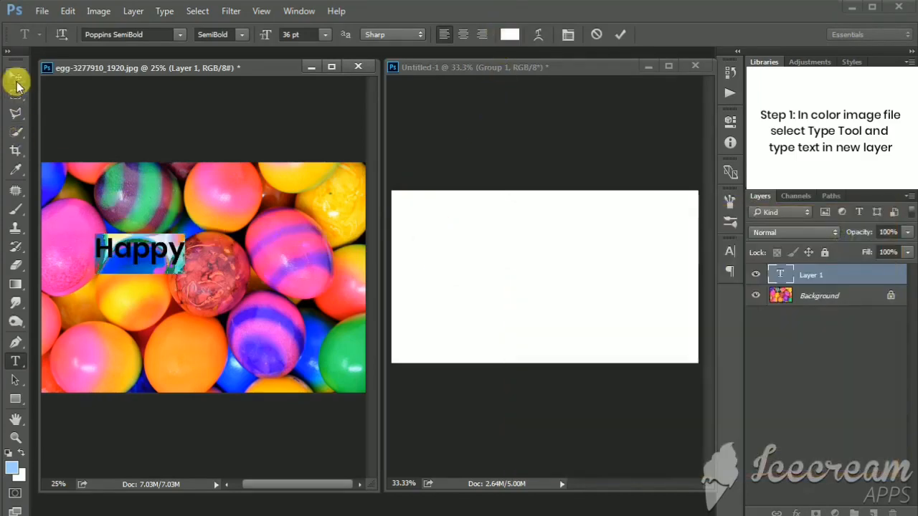
# Step: Enlarge the word Happy to about 101 pt and position it across the middle of the egg image
pyautogui.click(16, 76)
pyautogui.moveTo(131, 254); pyautogui.dragTo(313, 367)
pyautogui.click(174, 34)
pyautogui.moveTo(288, 337); pyautogui.dragTo(315, 361)
pyautogui.moveTo(261, 292); pyautogui.dragTo(263, 301)
pyautogui.press('Return')
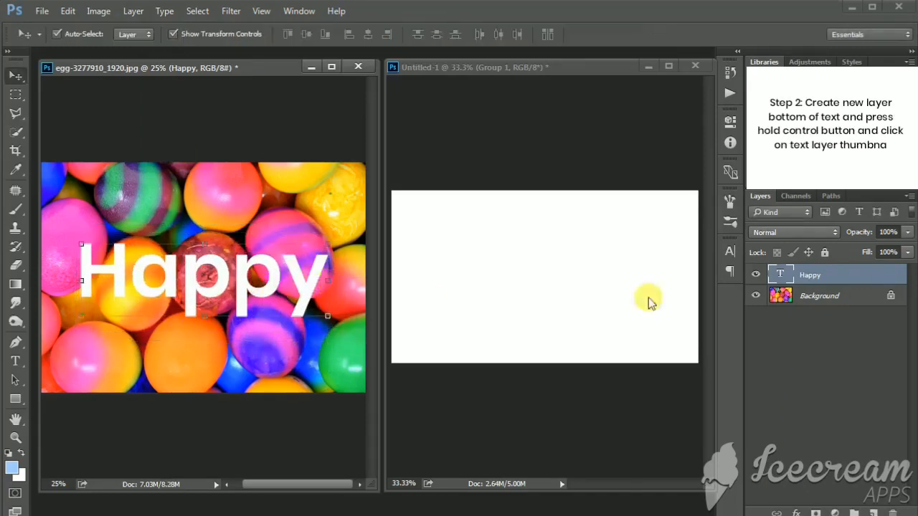
pyautogui.click(188, 32)
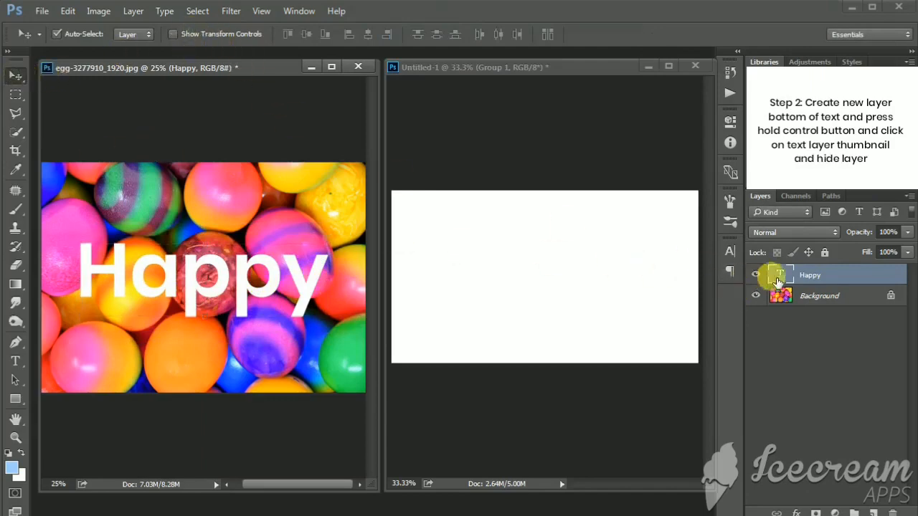
# Step: Add a new empty layer beneath the Happy text and load the text's outline as a selection
pyautogui.click(809, 293)
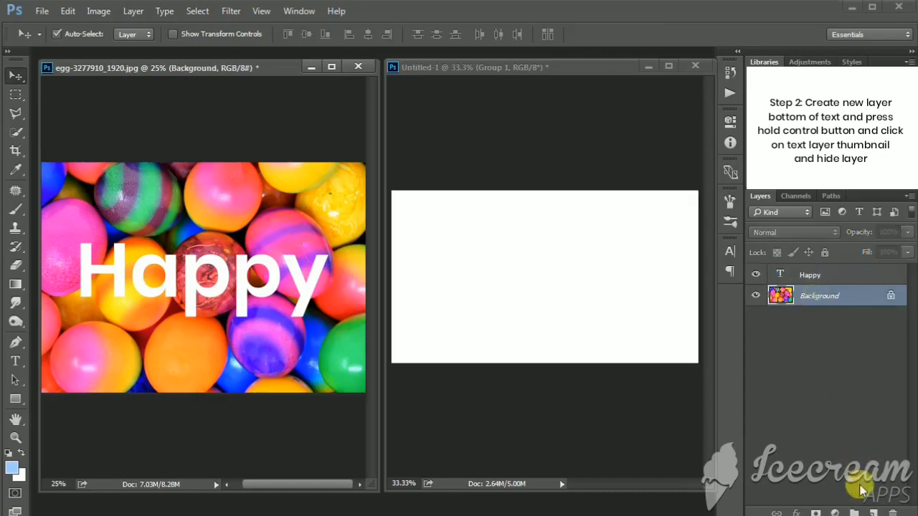
pyautogui.click(874, 512)
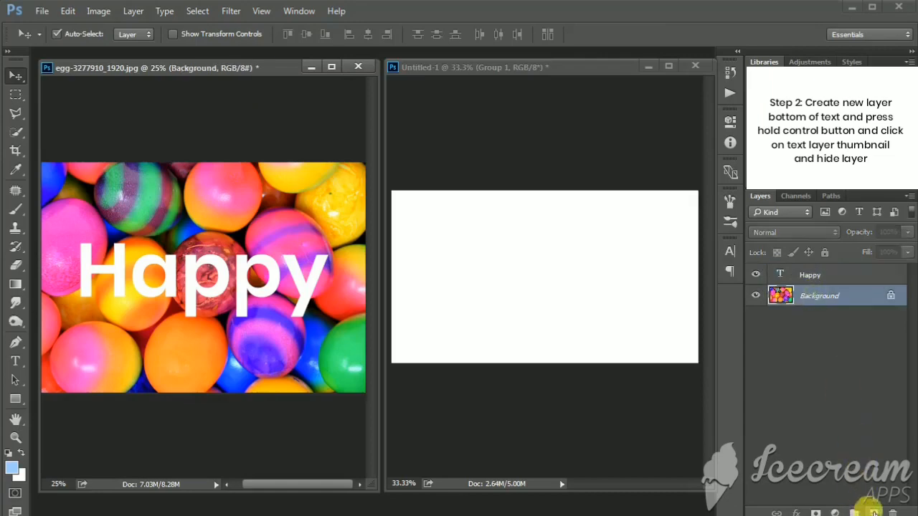
pyautogui.keyDown('ctrl'); pyautogui.click(782, 276); pyautogui.keyUp('ctrl')
pyautogui.click(763, 274)
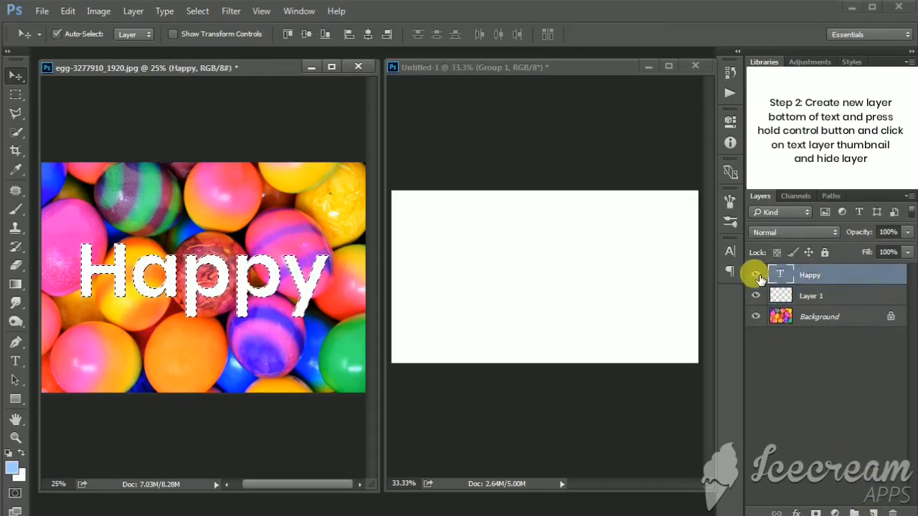
# Step: Hide the text layer and smudge the egg colours inside the letter selection on Layer 1, clearing the selection when all letters are filled
pyautogui.click(756, 276)
pyautogui.click(813, 297)
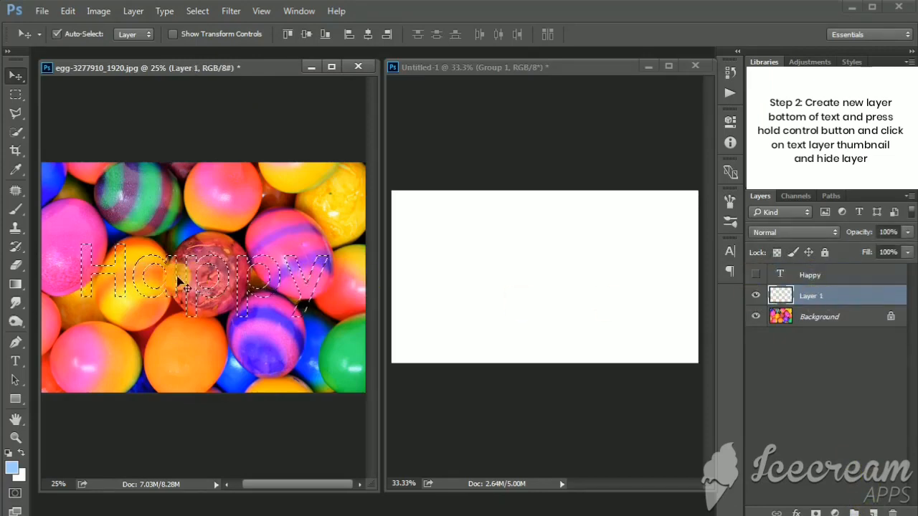
pyautogui.click(15, 302)
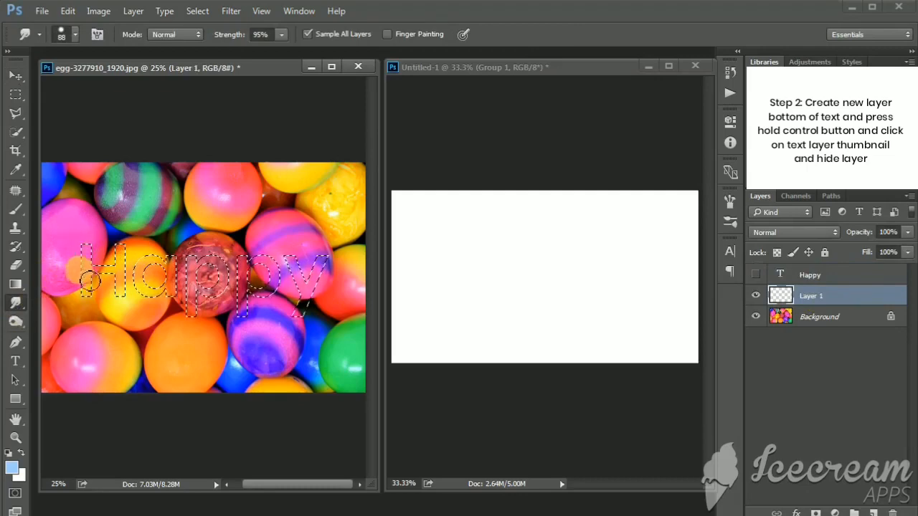
pyautogui.moveTo(90, 290)
pyautogui.mouseDown()
pyautogui.moveTo(89, 272)
pyautogui.moveTo(128, 262)
pyautogui.moveTo(122, 251)
pyautogui.mouseUp()
pyautogui.moveTo(123, 285); pyautogui.dragTo(126, 301)
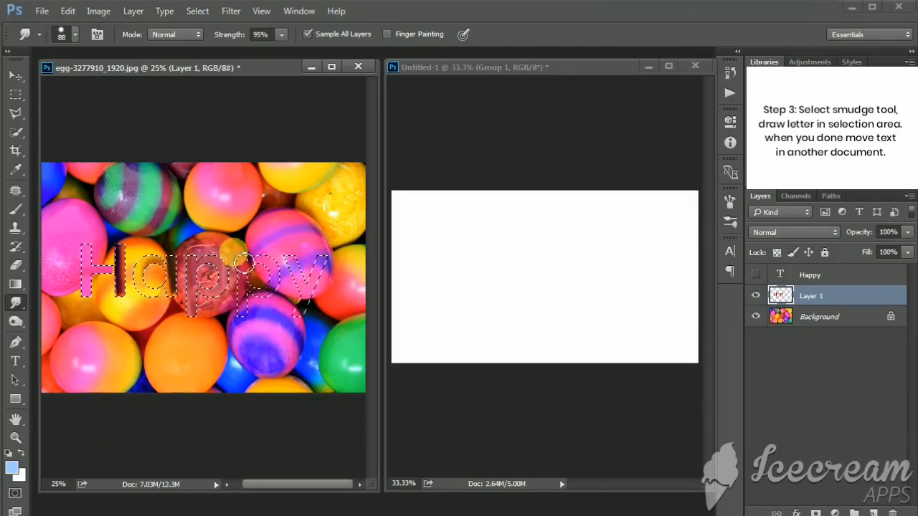
pyautogui.moveTo(242, 322)
pyautogui.mouseDown()
pyautogui.moveTo(255, 275)
pyautogui.moveTo(247, 255)
pyautogui.moveTo(264, 255)
pyautogui.moveTo(279, 285)
pyautogui.moveTo(262, 297)
pyautogui.moveTo(260, 271)
pyautogui.moveTo(293, 257)
pyautogui.moveTo(306, 291)
pyautogui.moveTo(324, 259)
pyautogui.moveTo(299, 331)
pyautogui.mouseUp()
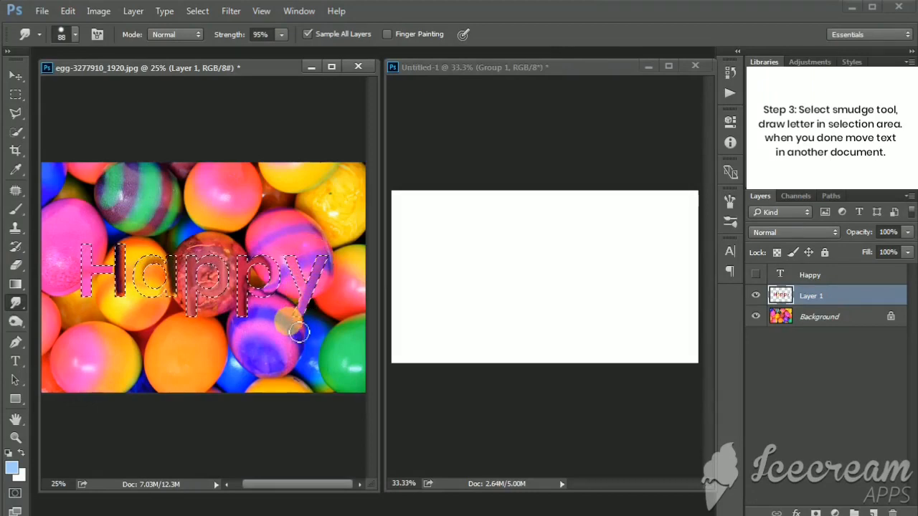
pyautogui.hotkey('ctrl', 'd')
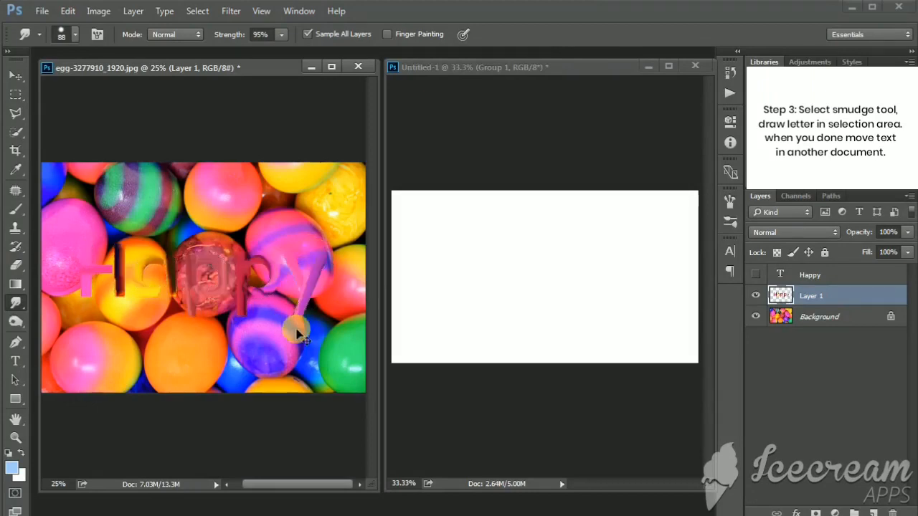
# Step: Move the smudged word Happy from the egg image into the white lettering document and centre it across the canvas
pyautogui.press('v')
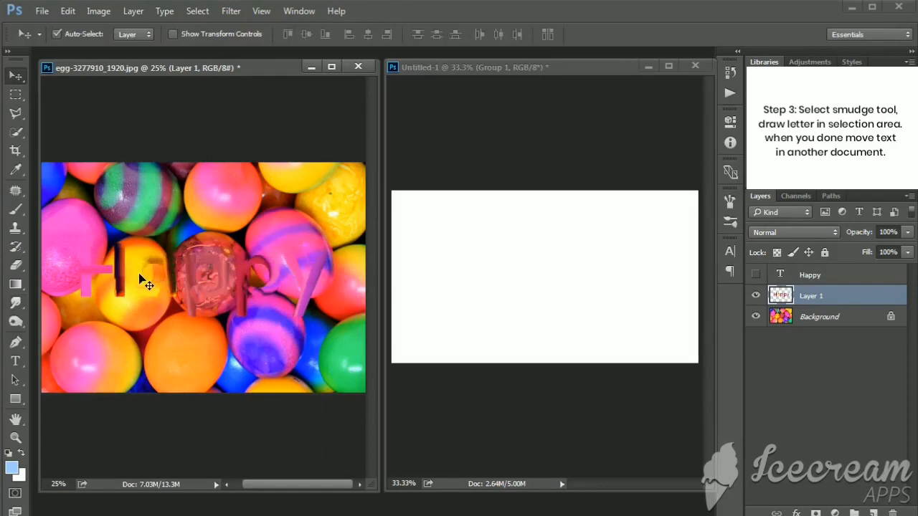
pyautogui.moveTo(147, 286); pyautogui.dragTo(482, 280)
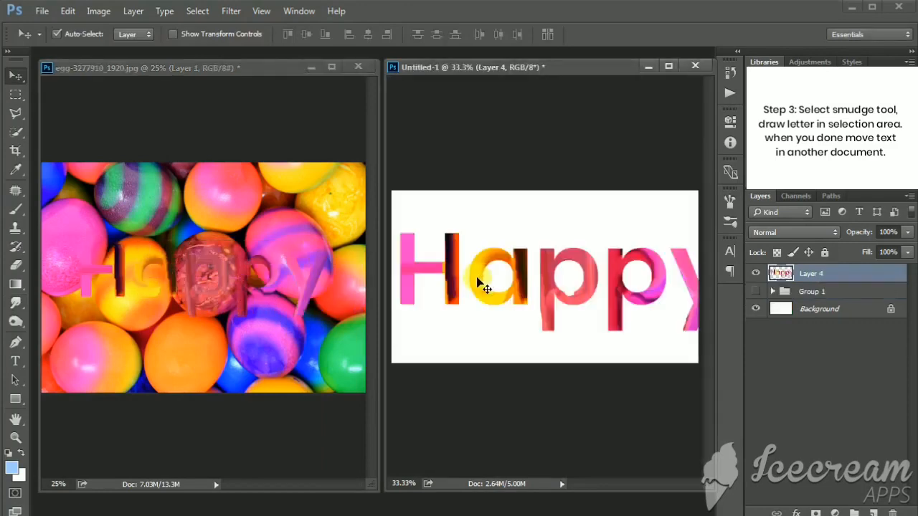
pyautogui.hotkey('ctrl', '-')
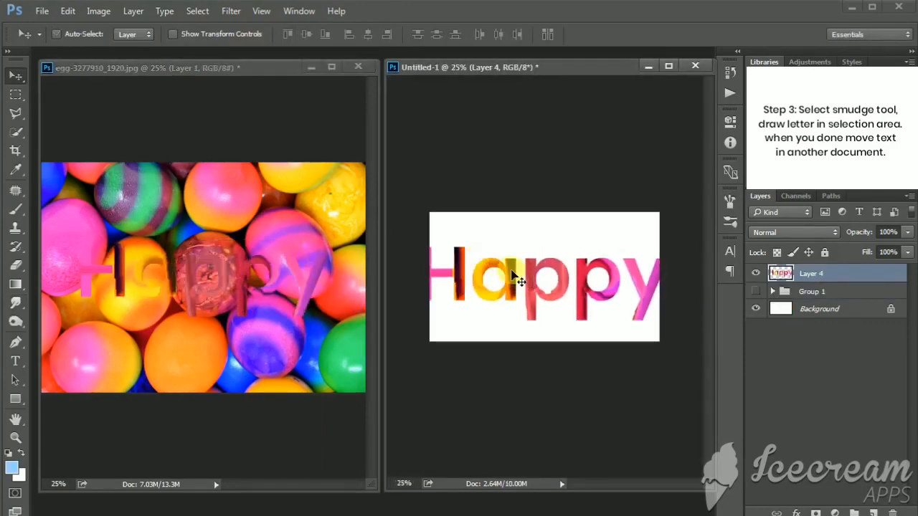
# Step: Scale the smudged word down to fit within the white canvas with margins around it, and hide its layer
pyautogui.hotkey('ctrl', 't')
pyautogui.moveTo(421, 248); pyautogui.dragTo(447, 258)
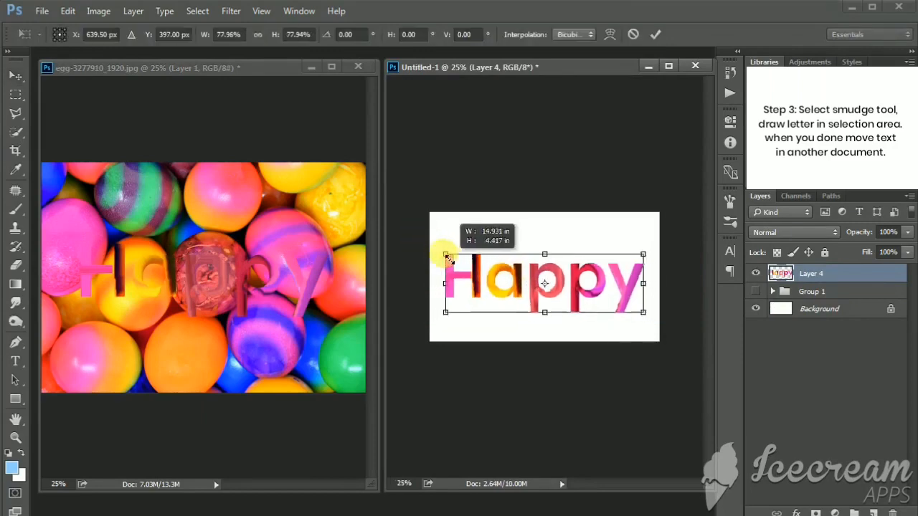
pyautogui.hotkey('ctrl', '+')
pyautogui.press('Return')
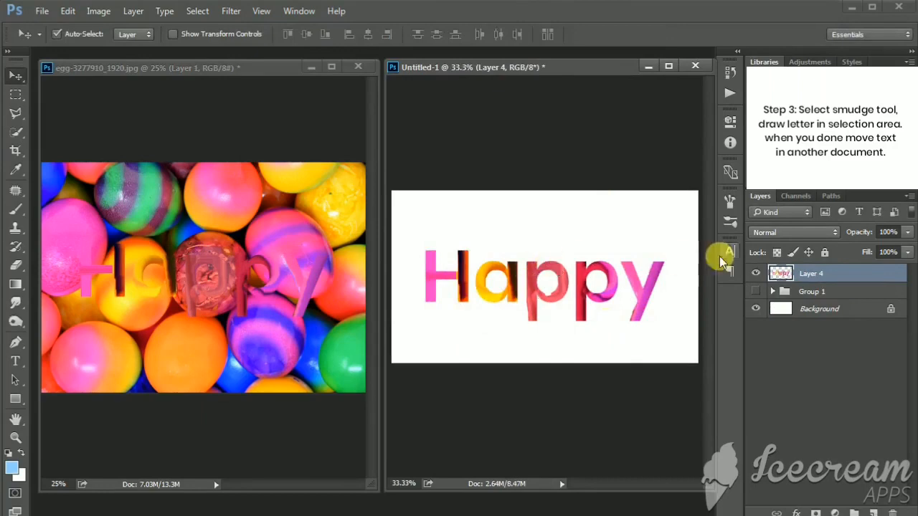
pyautogui.click(756, 273)
# Step: Replace the smudged layer in the egg image with a new empty one and show the Happy text layer again
pyautogui.click(192, 267)
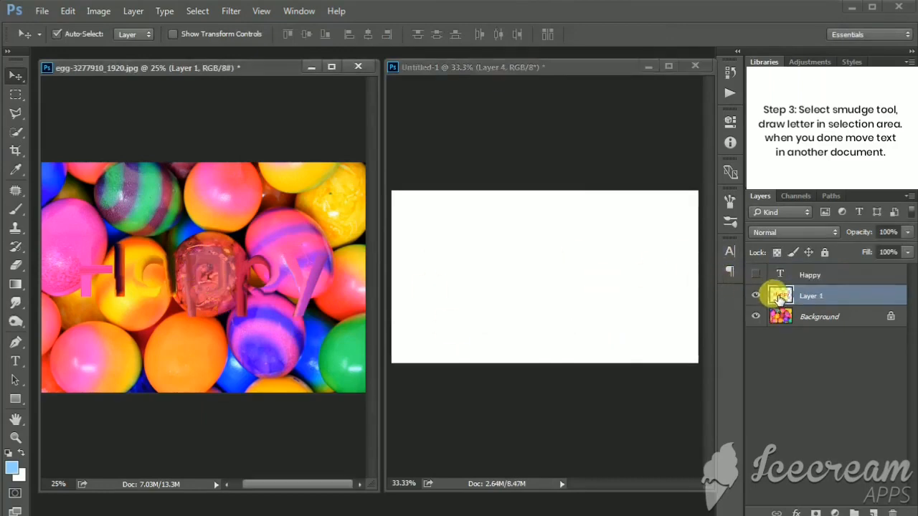
pyautogui.moveTo(849, 298); pyautogui.dragTo(891, 512)
pyautogui.click(873, 512)
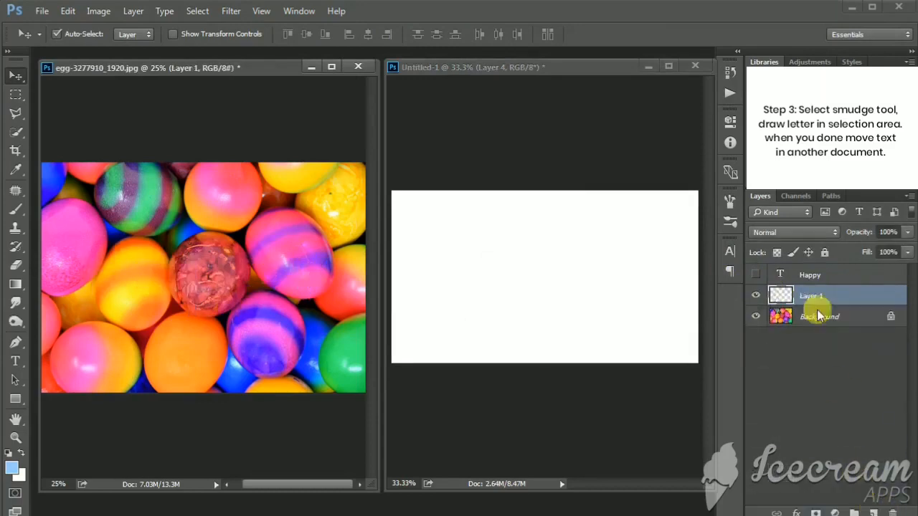
pyautogui.click(755, 275)
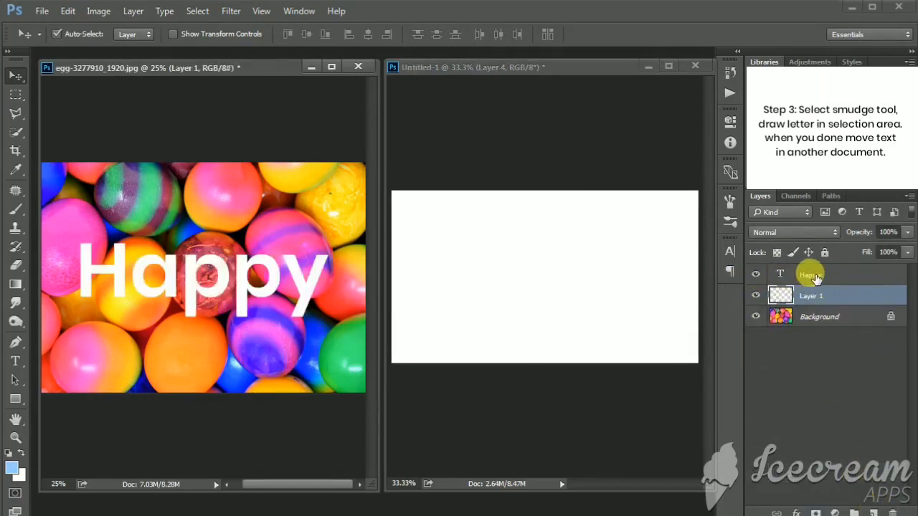
pyautogui.click(811, 276)
# Step: Try heavier Poppins styles on the word Happy, from Poppins Bold Italic to Poppins Black
pyautogui.click(16, 361)
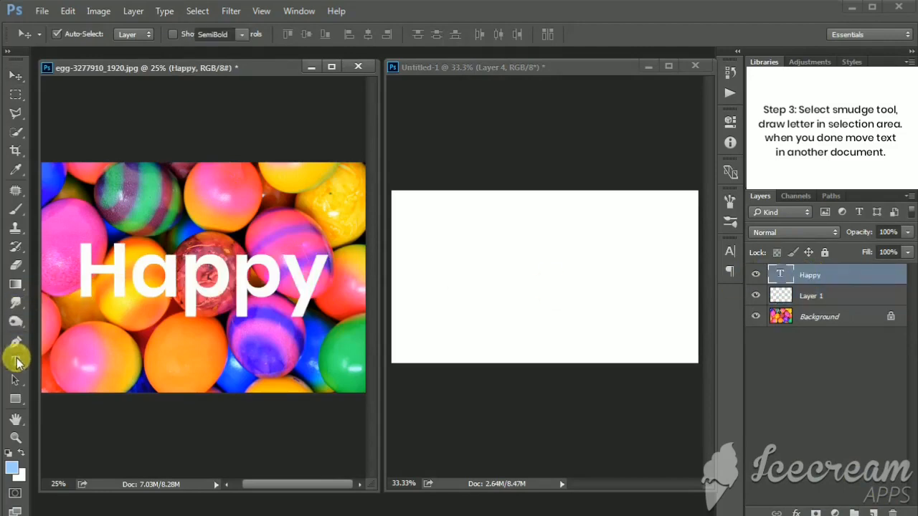
pyautogui.click(153, 33)
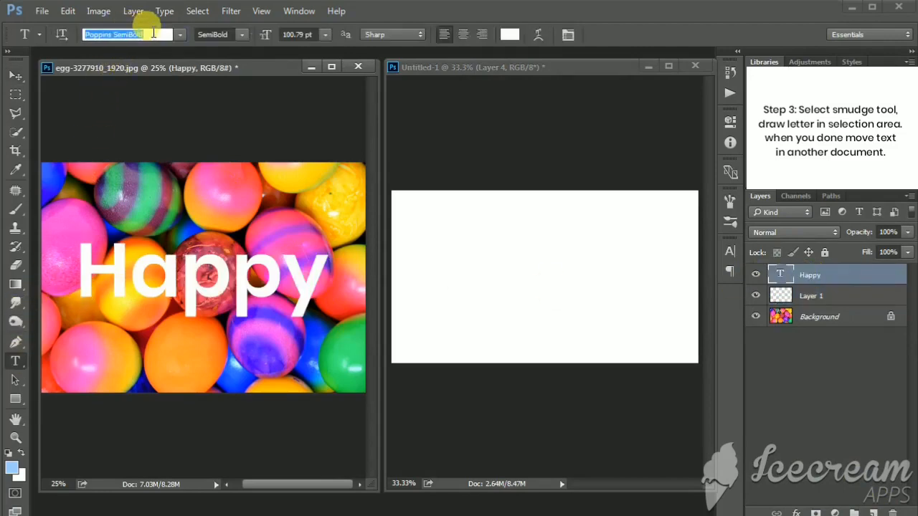
pyautogui.press('Down')
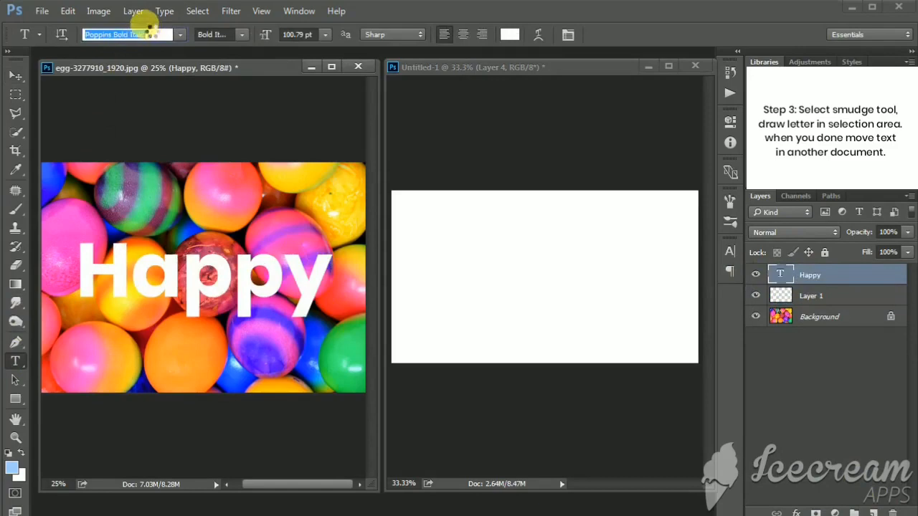
pyautogui.press('Down')
pyautogui.press('Down')
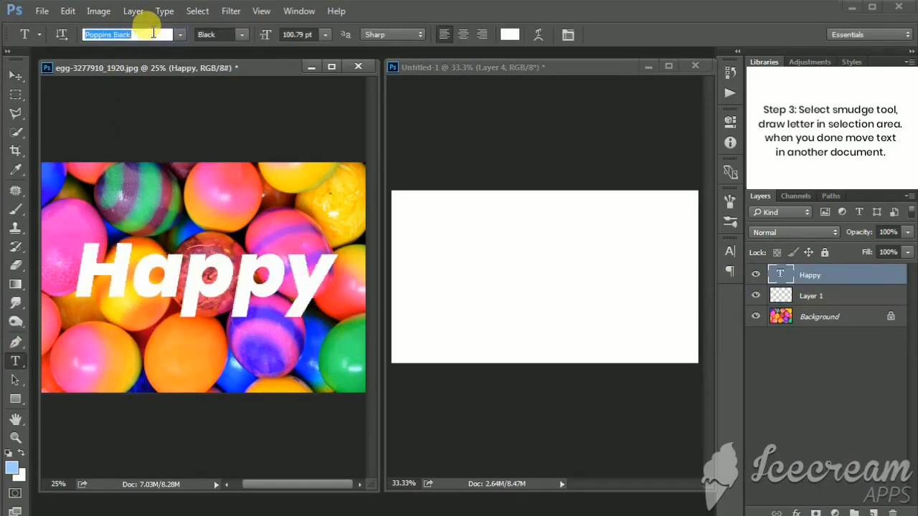
# Step: Change the font of the word Happy to Petit Formal Script Regular
pyautogui.click(180, 35)
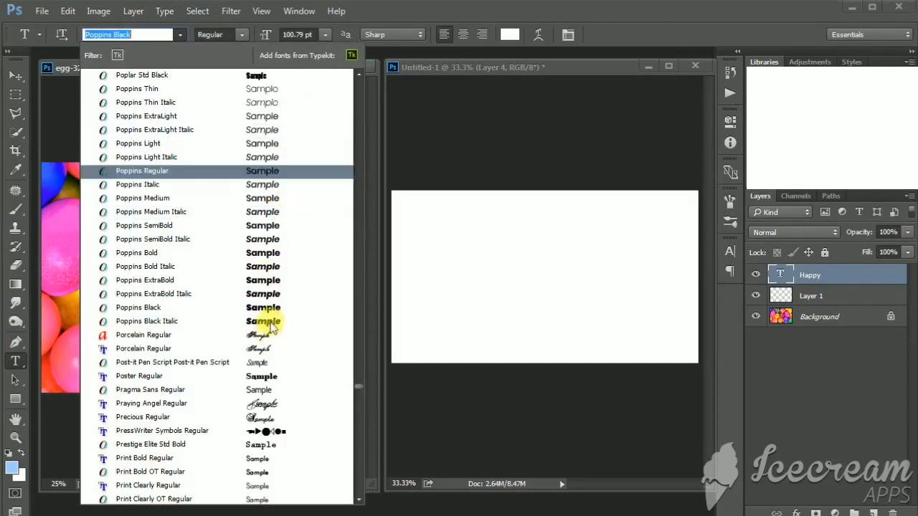
pyautogui.scroll(5, 271, 327)
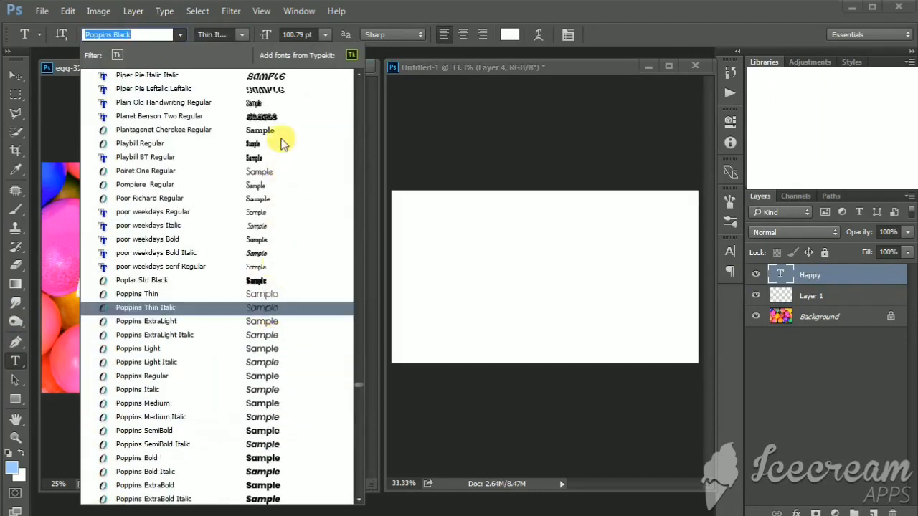
pyautogui.scroll(2, 281, 205)
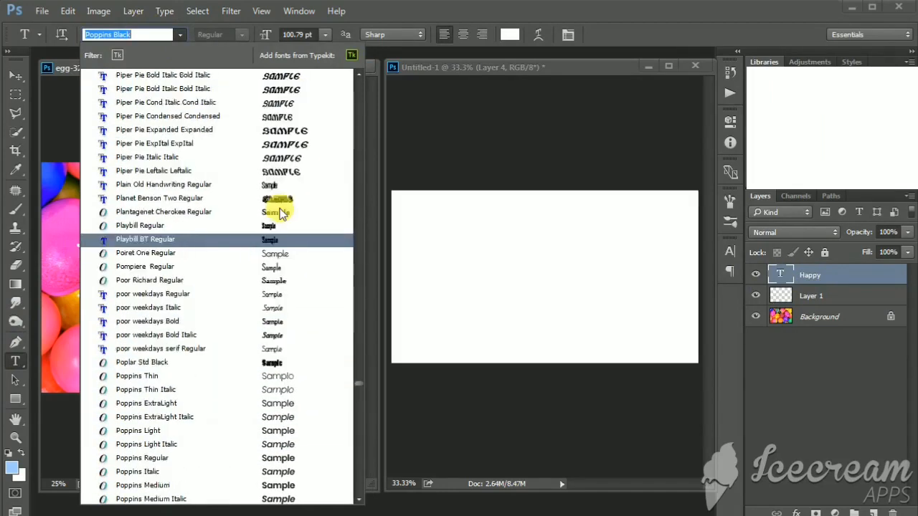
pyautogui.scroll(6, 281, 213)
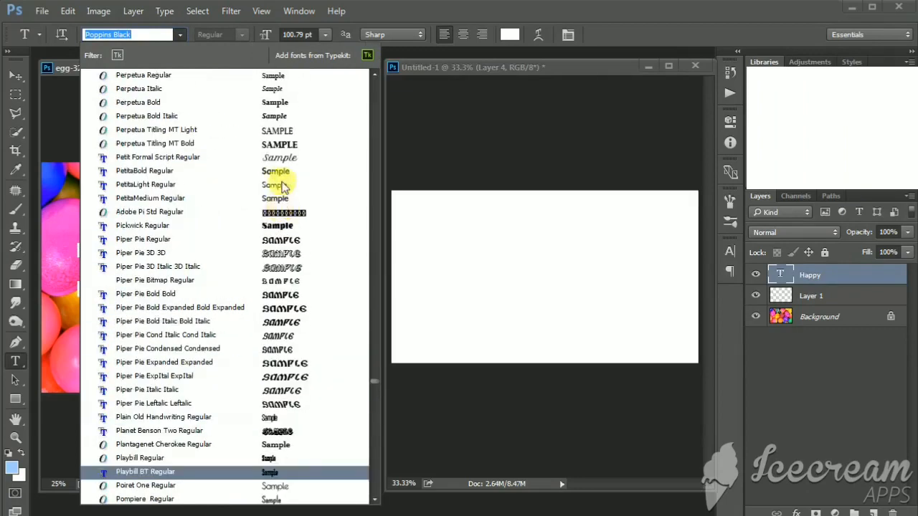
pyautogui.click(284, 158)
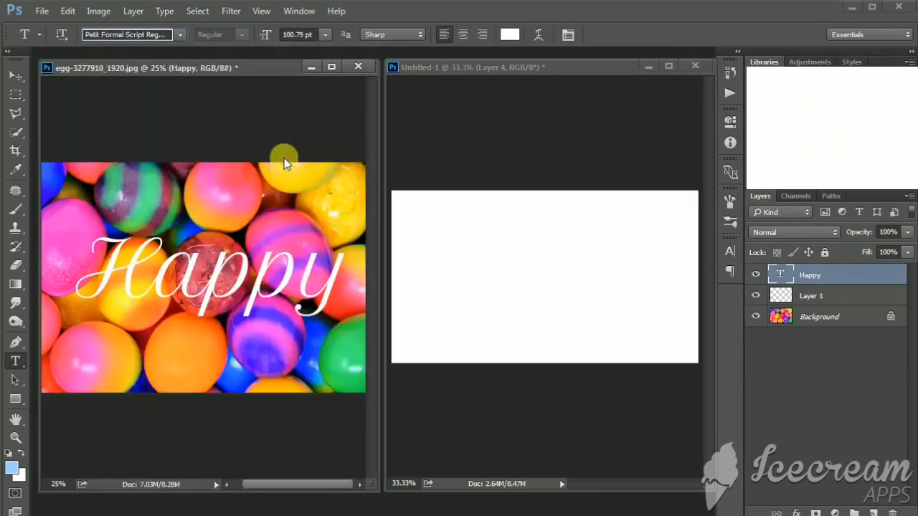
# Step: Try the Perpetua Italic and pepinot Medium fonts on the word Happy
pyautogui.click(179, 33)
pyautogui.scroll(1, 279, 215)
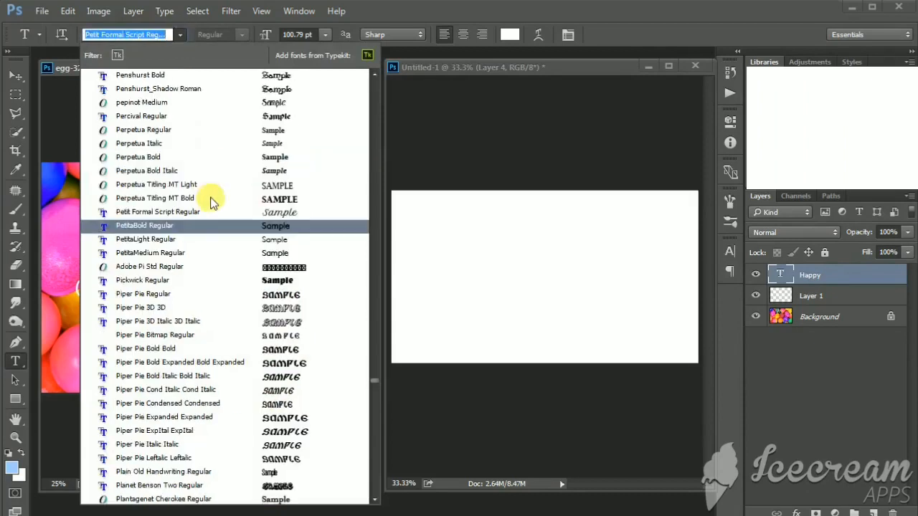
pyautogui.click(276, 145)
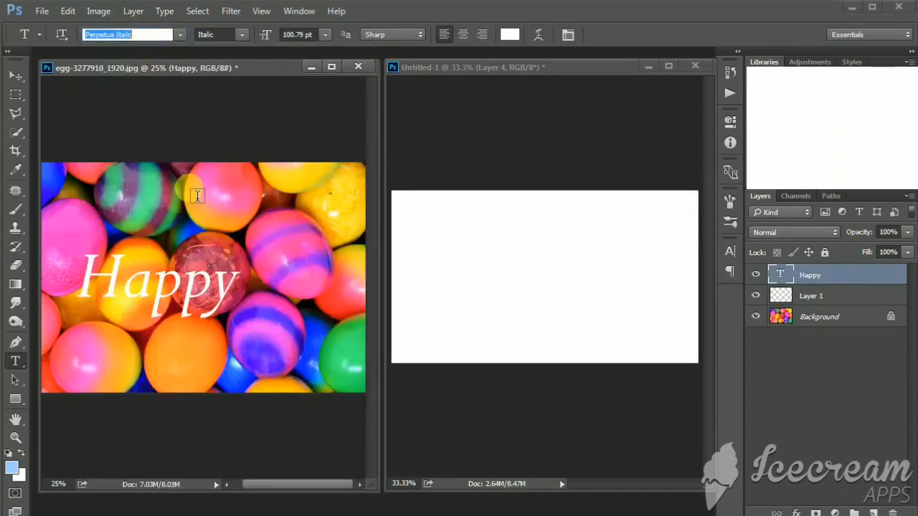
pyautogui.press('Down')
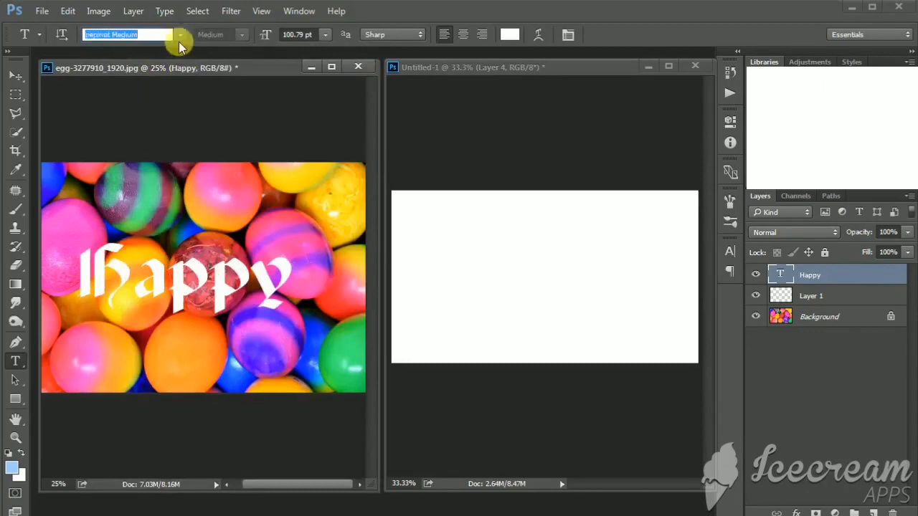
pyautogui.press('Up')
pyautogui.click(181, 35)
pyautogui.click(181, 35)
pyautogui.press('Up')
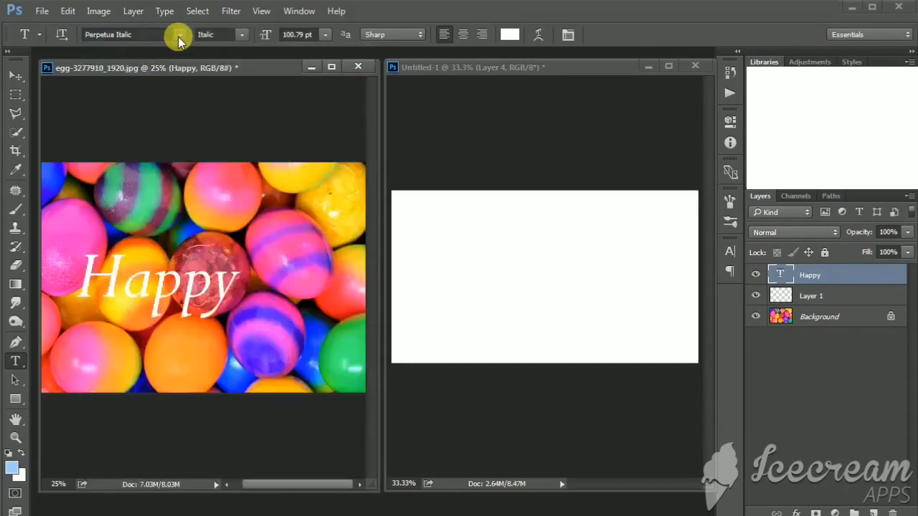
# Step: Try the Peanut Butter Cookies Regular font on the word Happy
pyautogui.click(181, 35)
pyautogui.scroll(1, 243, 201)
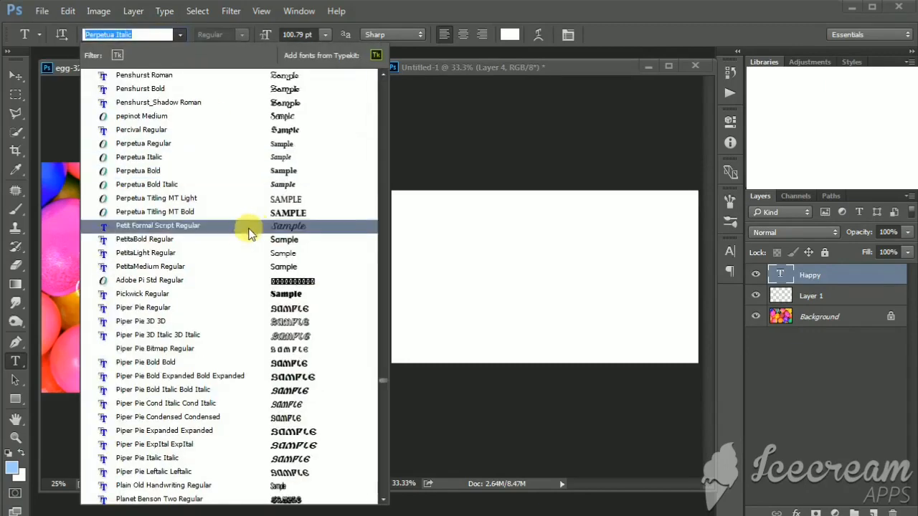
pyautogui.scroll(8, 250, 234)
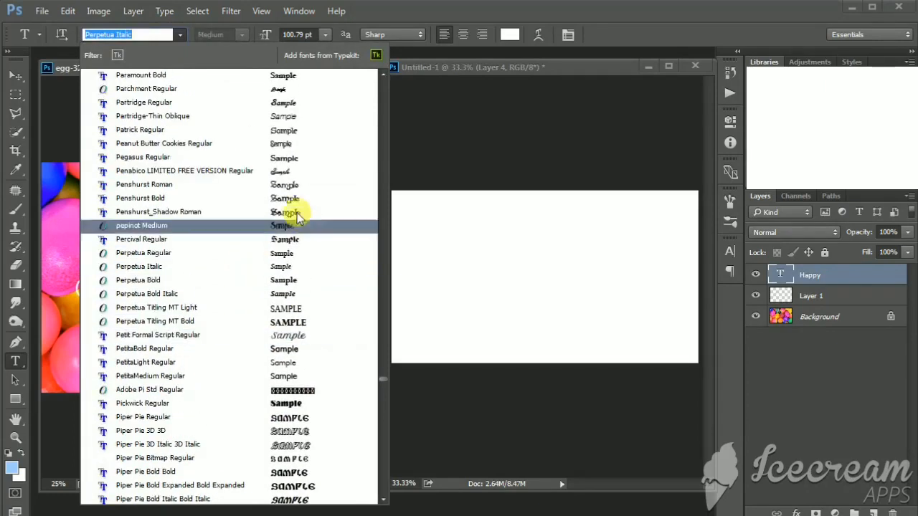
pyautogui.click(289, 149)
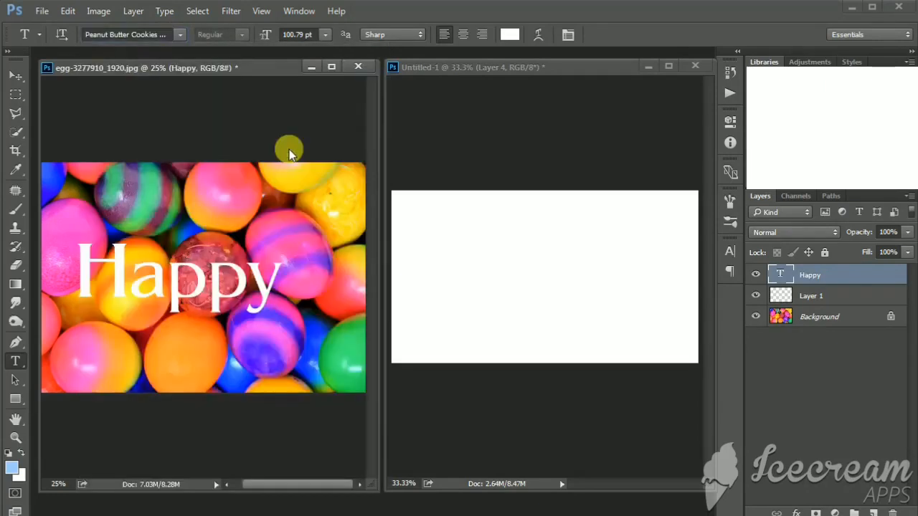
# Step: Change the font of the word Happy to Pacifico Regular
pyautogui.click(181, 34)
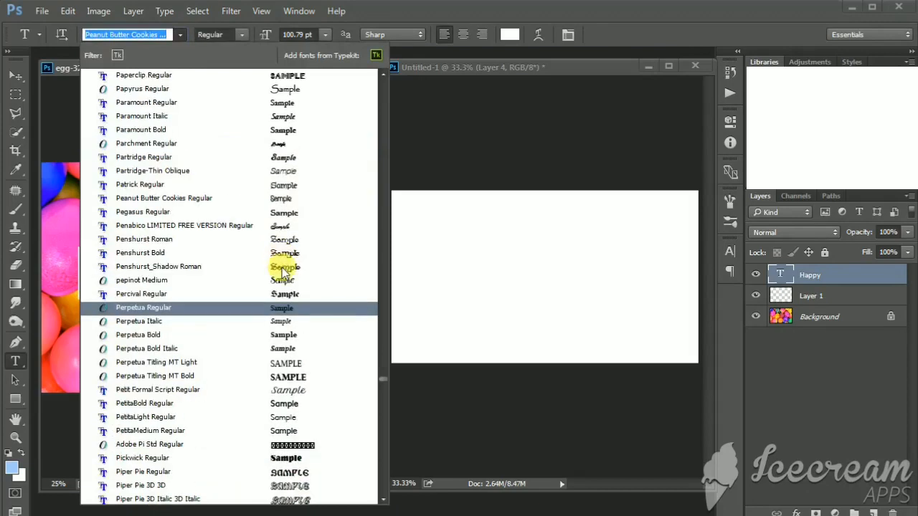
pyautogui.scroll(4, 283, 273)
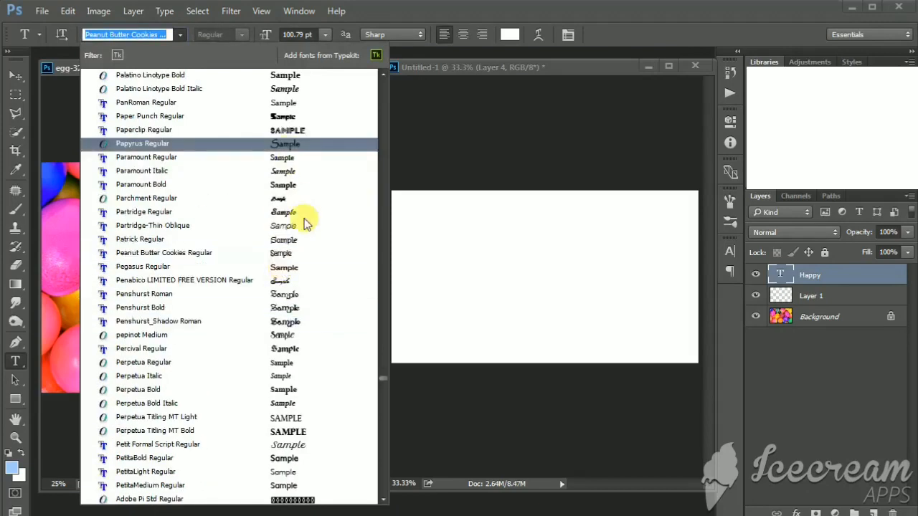
pyautogui.scroll(3, 305, 223)
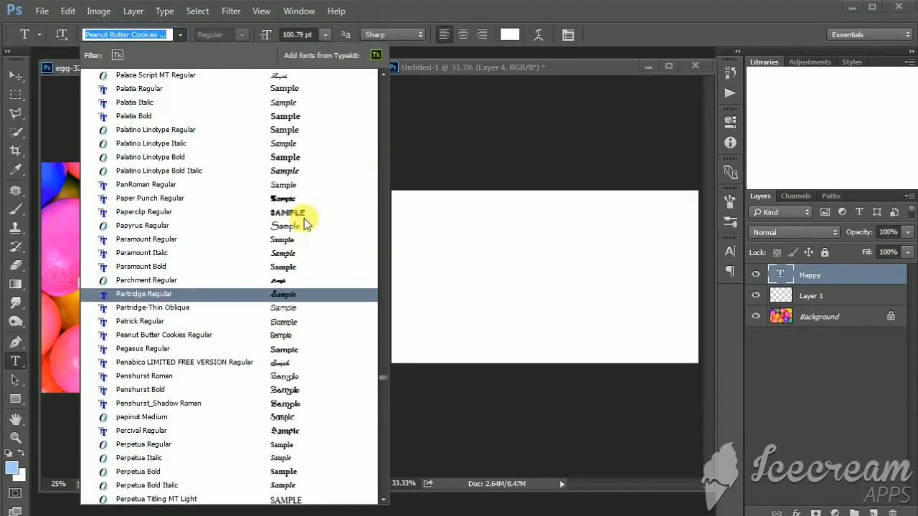
pyautogui.scroll(2, 304, 224)
pyautogui.scroll(1, 305, 224)
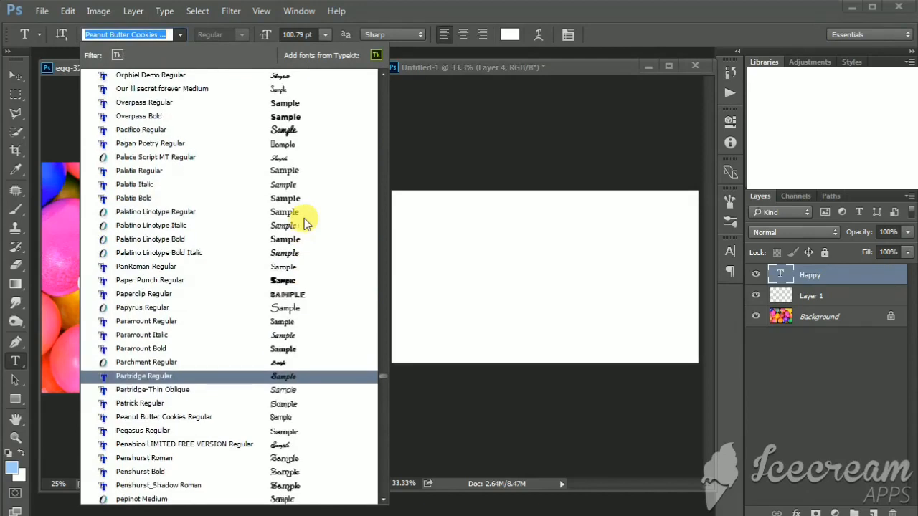
pyautogui.click(294, 130)
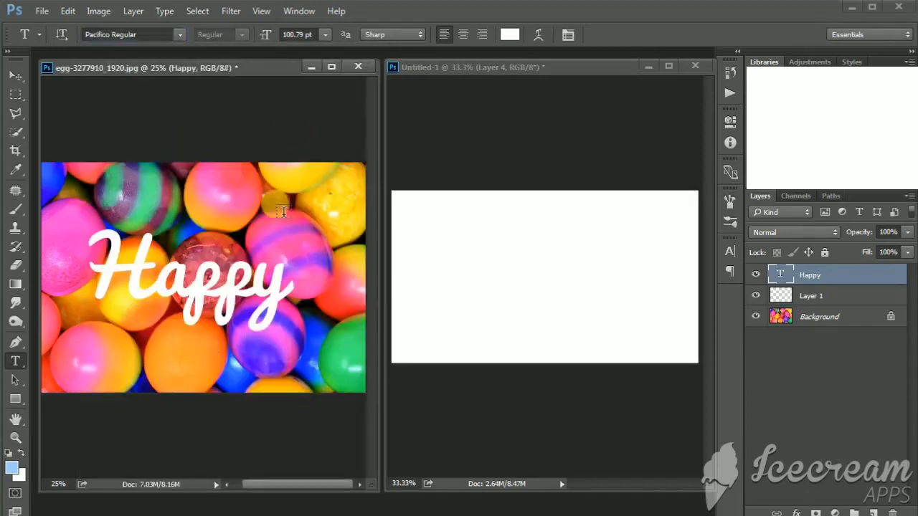
# Step: Load the Happy letter shapes as a selection, make Layer 1 active and hide the text layer
pyautogui.click(14, 77)
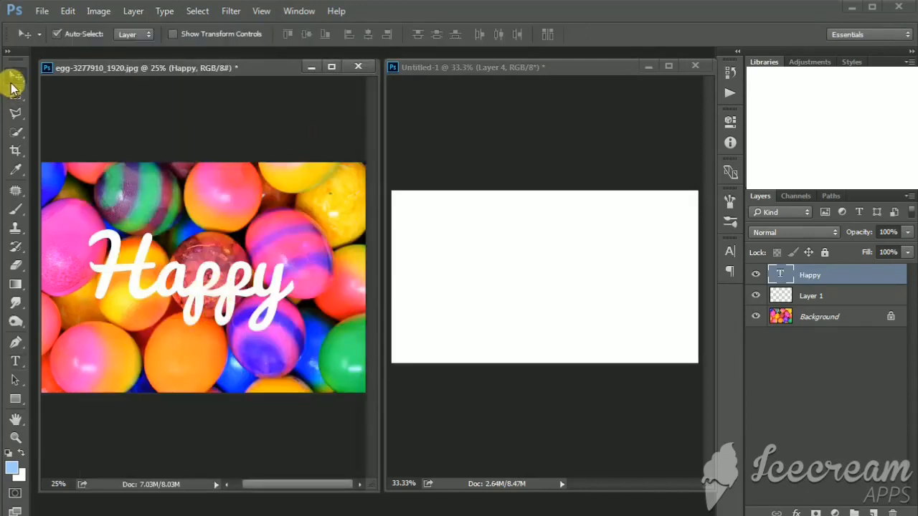
pyautogui.keyDown('ctrl'); pyautogui.click(781, 274); pyautogui.keyUp('ctrl')
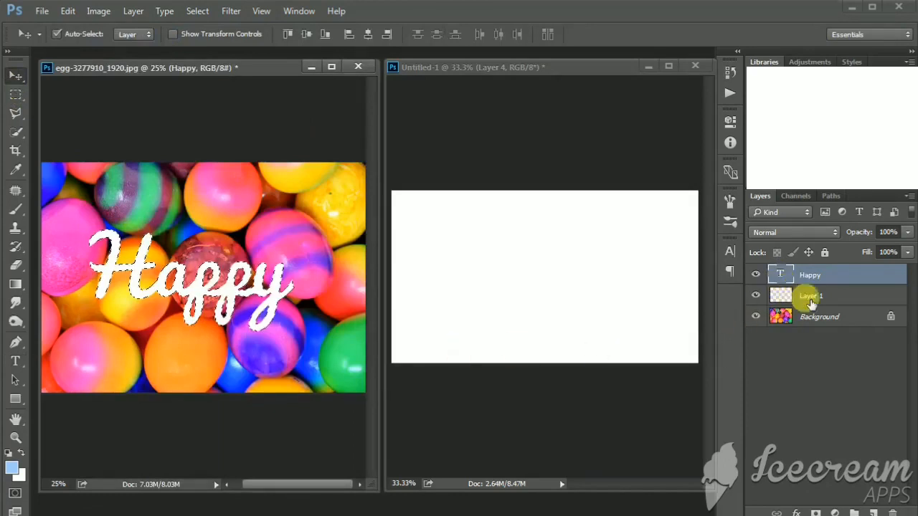
pyautogui.click(818, 301)
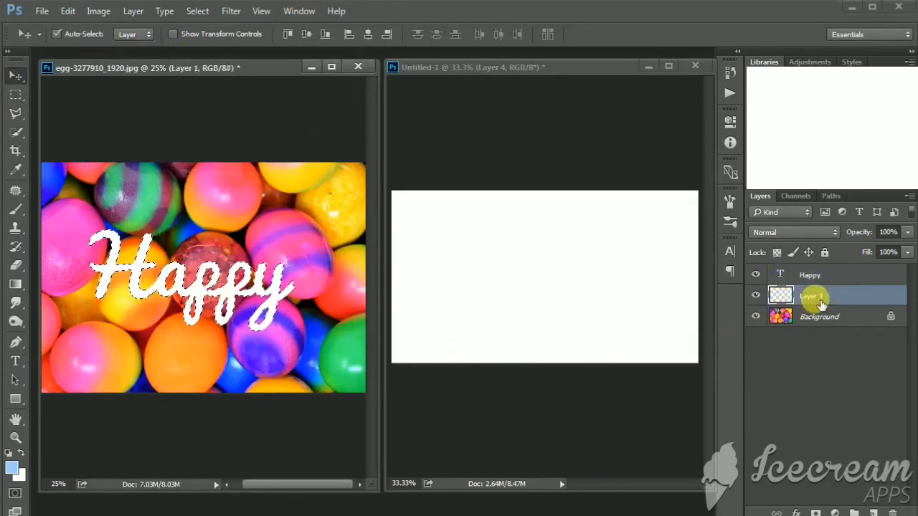
pyautogui.click(756, 274)
# Step: Smudge the egg colours along the letters inside the Happy selection on Layer 1 with a 102 px Smudge brush
pyautogui.click(16, 302)
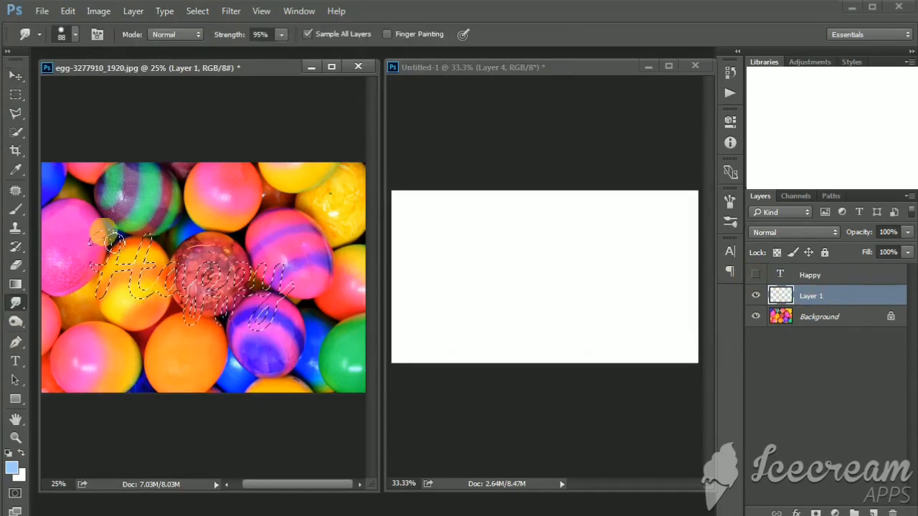
pyautogui.click(75, 34)
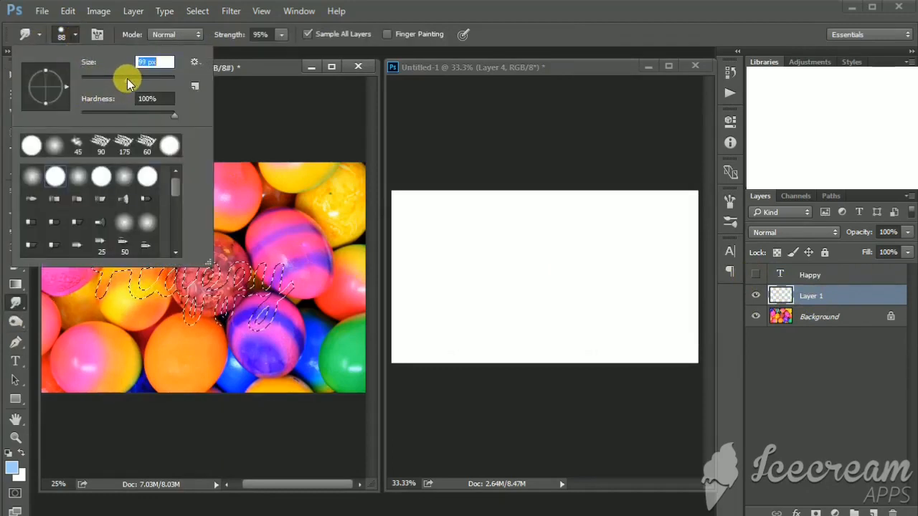
pyautogui.moveTo(127, 78); pyautogui.dragTo(129, 78)
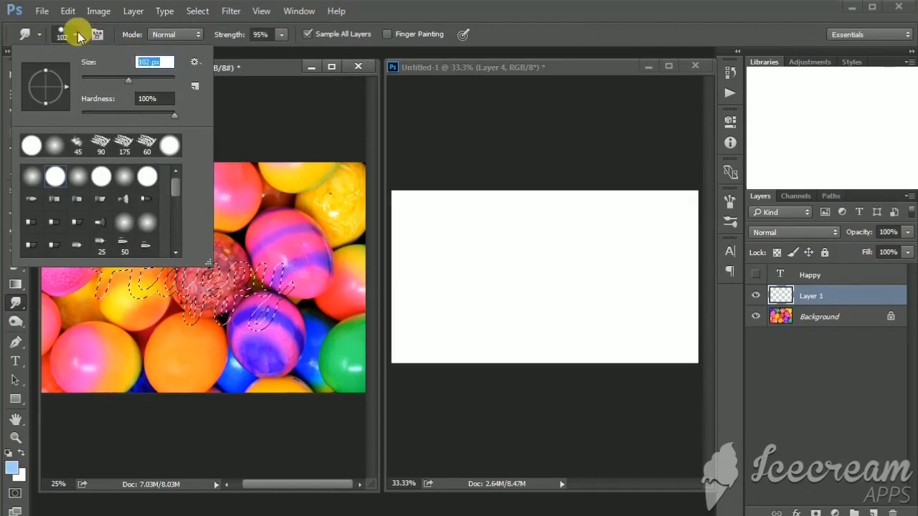
pyautogui.click(76, 34)
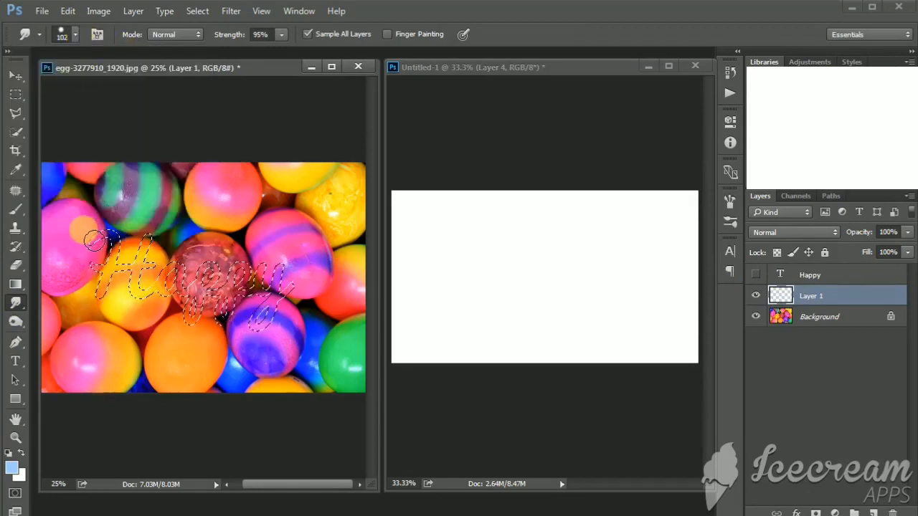
pyautogui.moveTo(94, 240)
pyautogui.mouseDown()
pyautogui.moveTo(104, 235)
pyautogui.moveTo(114, 247)
pyautogui.moveTo(104, 288)
pyautogui.mouseUp()
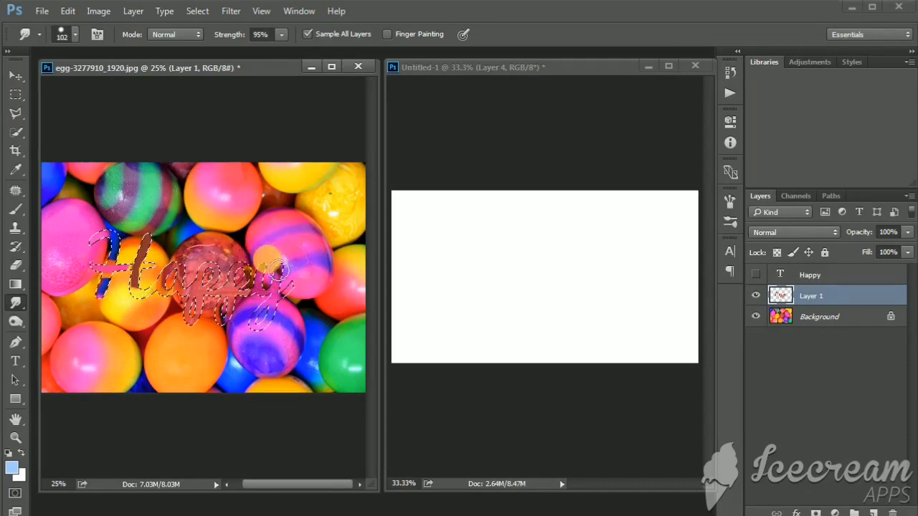
pyautogui.moveTo(266, 257)
pyautogui.mouseDown()
pyautogui.moveTo(252, 324)
pyautogui.moveTo(244, 295)
pyautogui.moveTo(287, 286)
pyautogui.moveTo(282, 267)
pyautogui.moveTo(305, 318)
pyautogui.mouseUp()
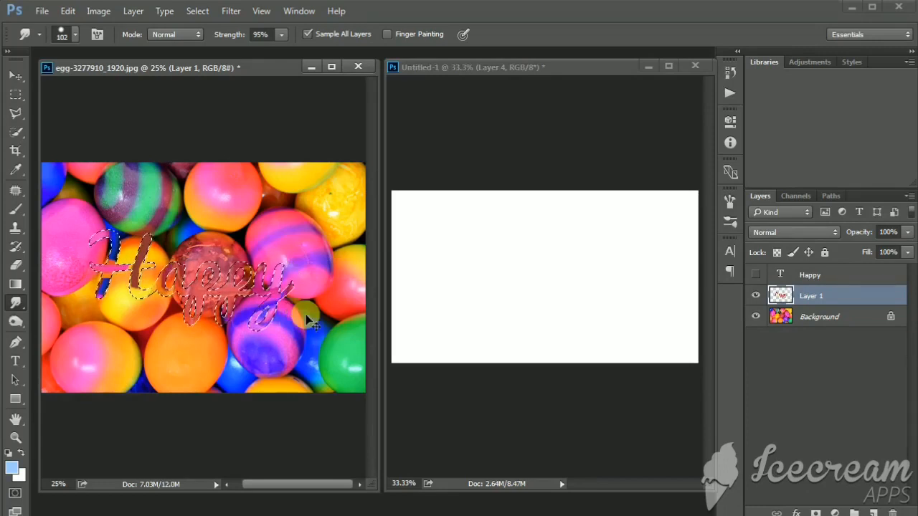
# Step: Deselect and copy the smudged Happy lettering from the egg image onto the white Untitled-1 canvas
pyautogui.hotkey('ctrl', 'd')
pyautogui.press('v')
pyautogui.moveTo(226, 297); pyautogui.dragTo(600, 296)
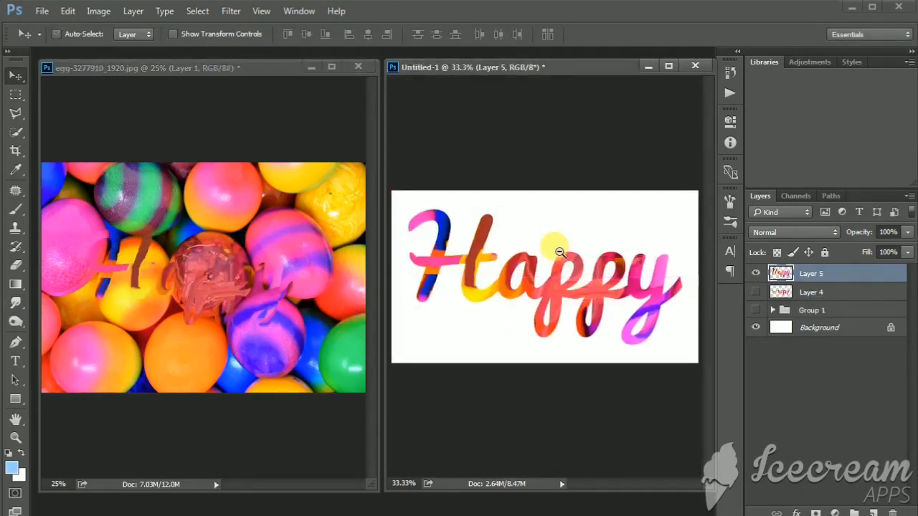
# Step: Scale the script Happy lettering down around its centre to about 69% on the white canvas
pyautogui.hotkey('ctrl', '-')
pyautogui.hotkey('ctrl', 't')
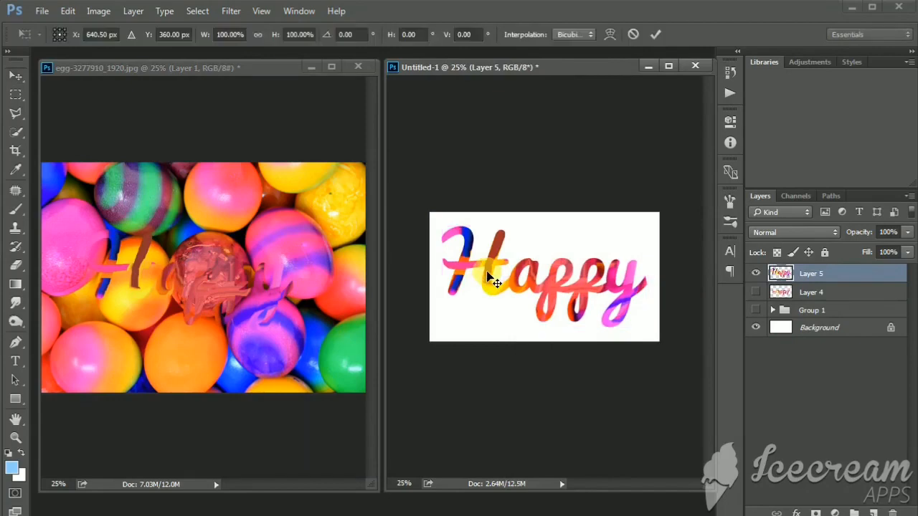
pyautogui.moveTo(646, 325); pyautogui.dragTo(614, 313)
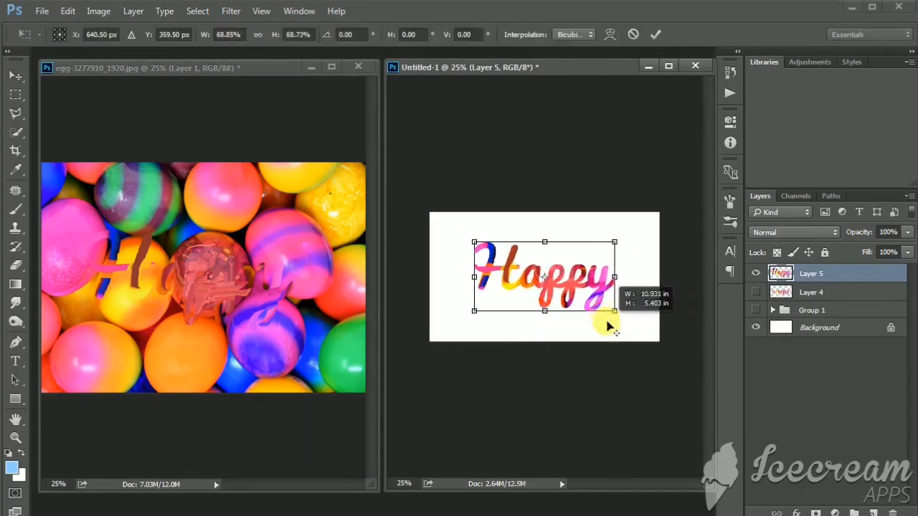
pyautogui.hotkey('ctrl', '+')
pyautogui.doubleClick(535, 304)
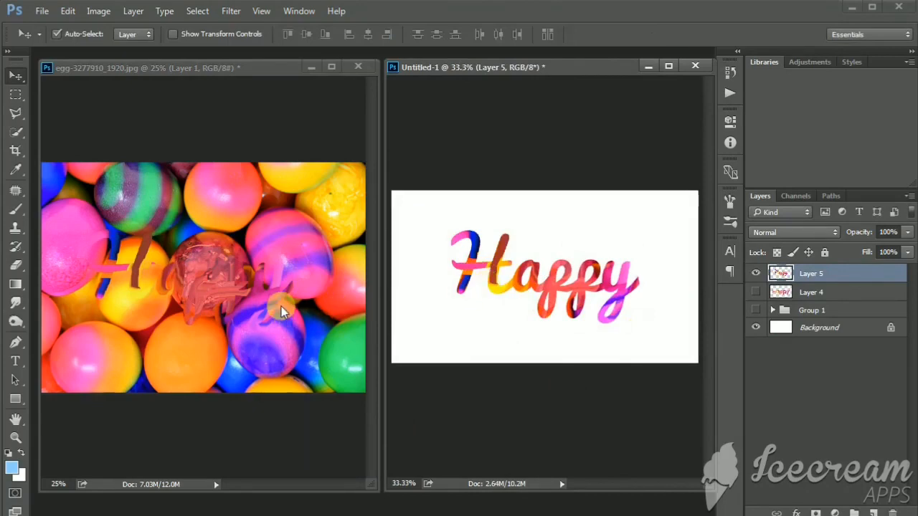
# Step: Dock the Untitled-1 and egg image windows as tabs and bring Untitled-1 to the front at 66.7% zoom
pyautogui.click(672, 66)
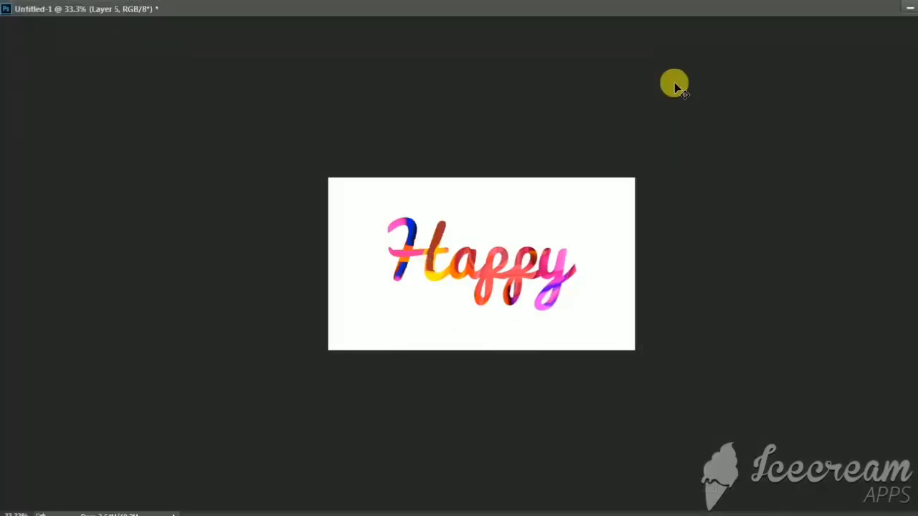
pyautogui.click(909, 7)
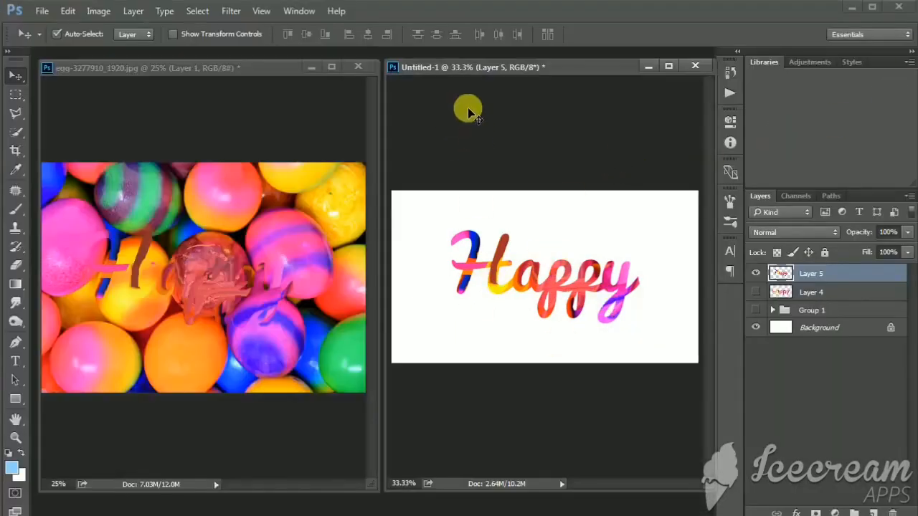
pyautogui.moveTo(455, 63); pyautogui.dragTo(437, 49)
pyautogui.click(252, 68)
pyautogui.moveTo(252, 68); pyautogui.dragTo(256, 56)
pyautogui.click(162, 55)
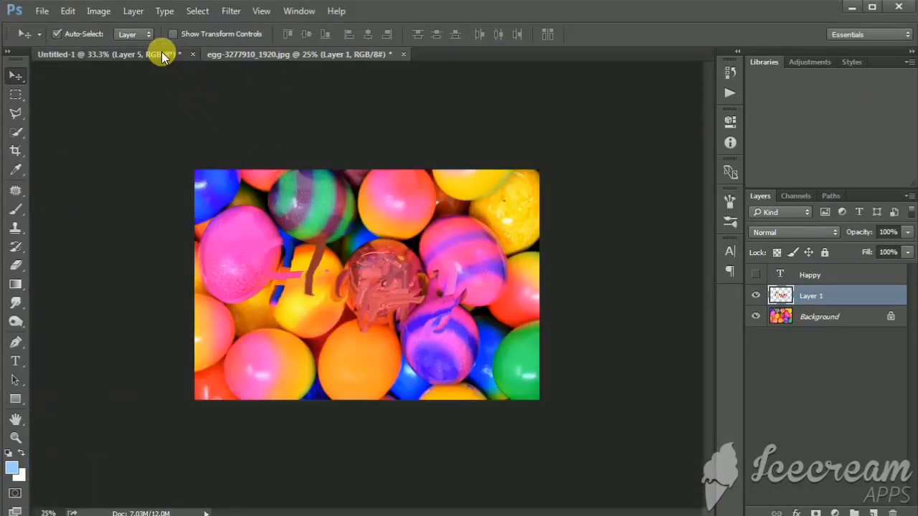
pyautogui.hotkey('ctrl', '+')
pyautogui.hotkey('ctrl', '+')
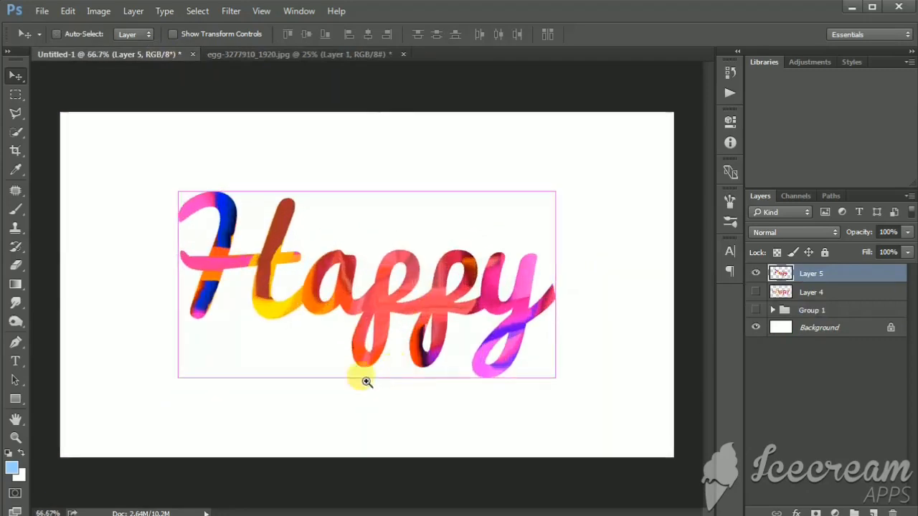
# Step: Hide Layer 5, view Layer 4 briefly and hide it again, and show Group 1 with the Hey lettering
pyautogui.click(757, 274)
pyautogui.click(757, 292)
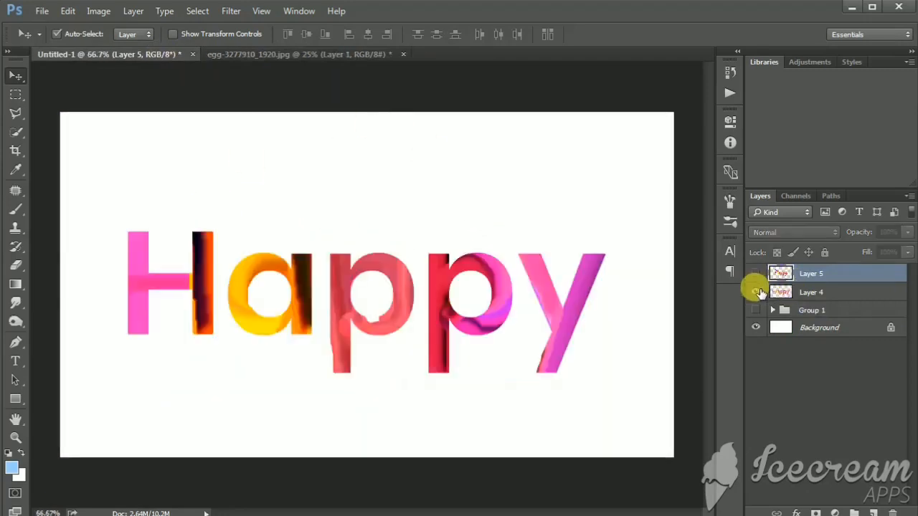
pyautogui.click(757, 292)
pyautogui.click(758, 310)
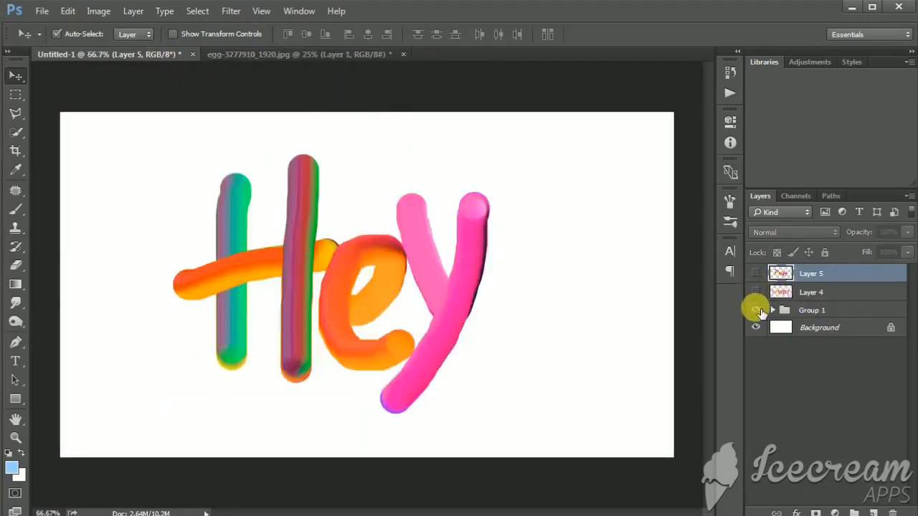
# Step: Select all three letter layers of Hey together and move the word toward the centre of the canvas
pyautogui.keyDown('alt'); pyautogui.click(451, 259); pyautogui.keyUp('alt')
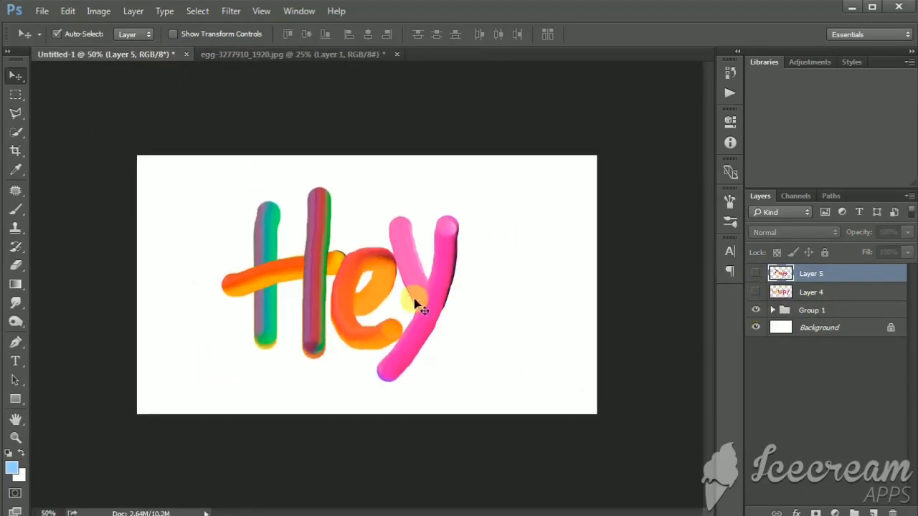
pyautogui.moveTo(409, 302); pyautogui.dragTo(431, 301)
pyautogui.keyDown('shift'); pyautogui.click(366, 275); pyautogui.keyUp('shift')
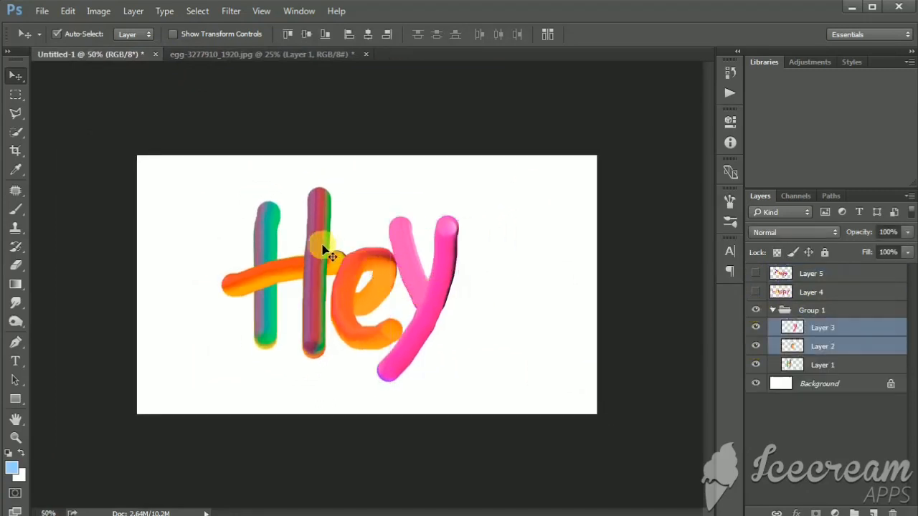
pyautogui.keyDown('shift'); pyautogui.click(319, 248); pyautogui.keyUp('shift')
pyautogui.moveTo(319, 247); pyautogui.dragTo(359, 250)
pyautogui.press('ctrl')
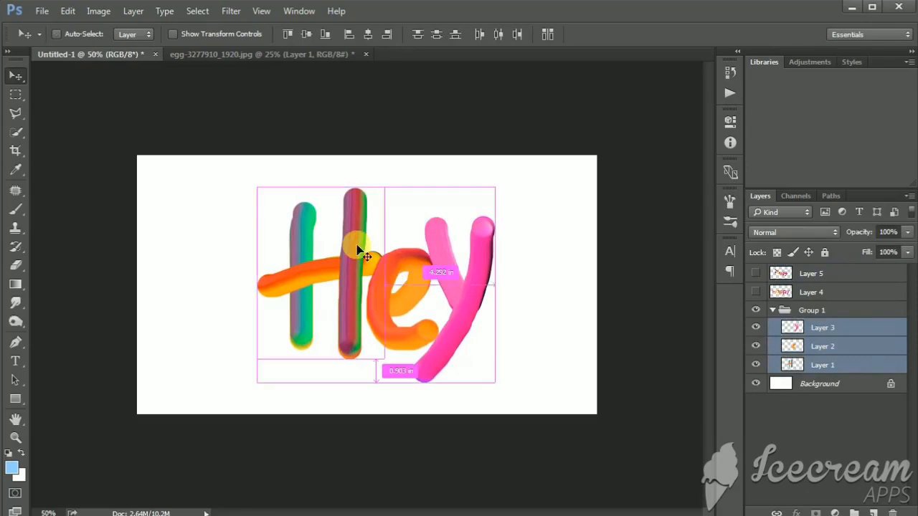
# Step: Scale the selected Hey letters down and reposition the word at the middle of the white canvas
pyautogui.hotkey('ctrl', 't')
pyautogui.moveTo(257, 188); pyautogui.dragTo(276, 209)
pyautogui.press('Return')
pyautogui.moveTo(366, 245); pyautogui.dragTo(356, 238)
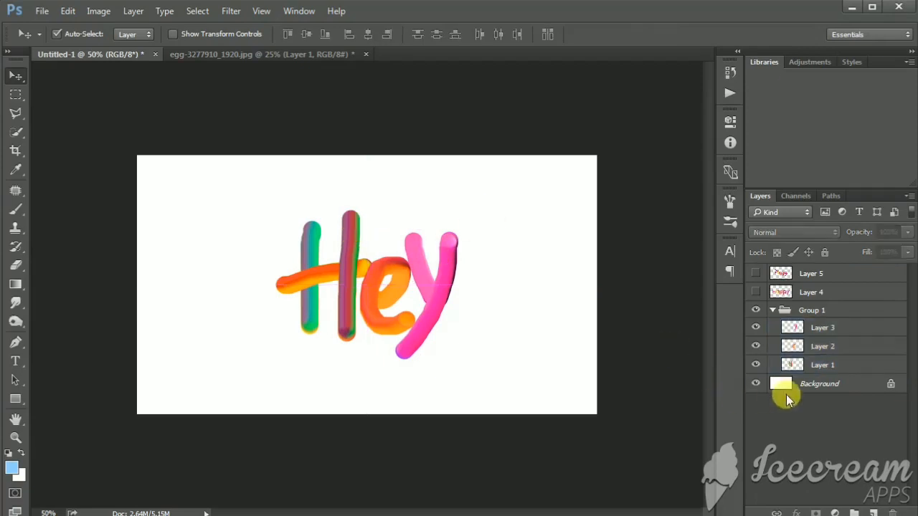
# Step: Fill the Background layer with the light blue foreground colour
pyautogui.click(832, 382)
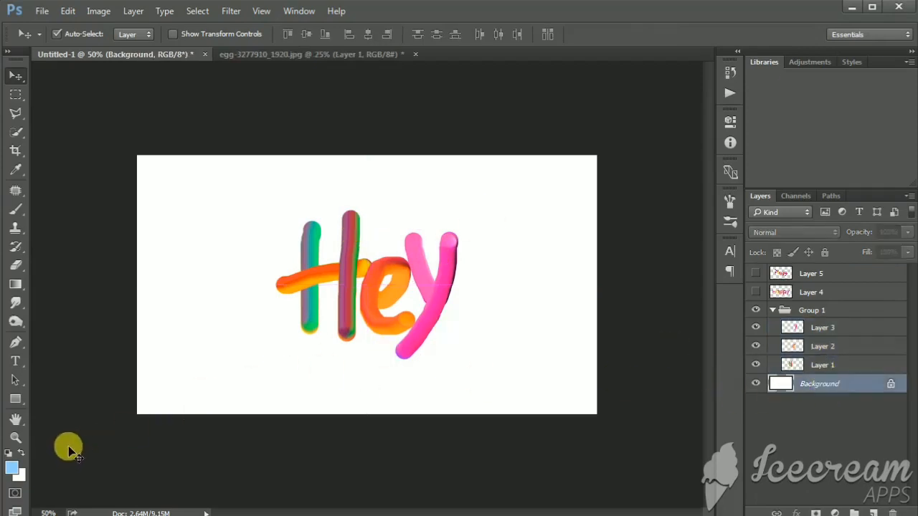
pyautogui.hotkey('alt', 'BackSpace')
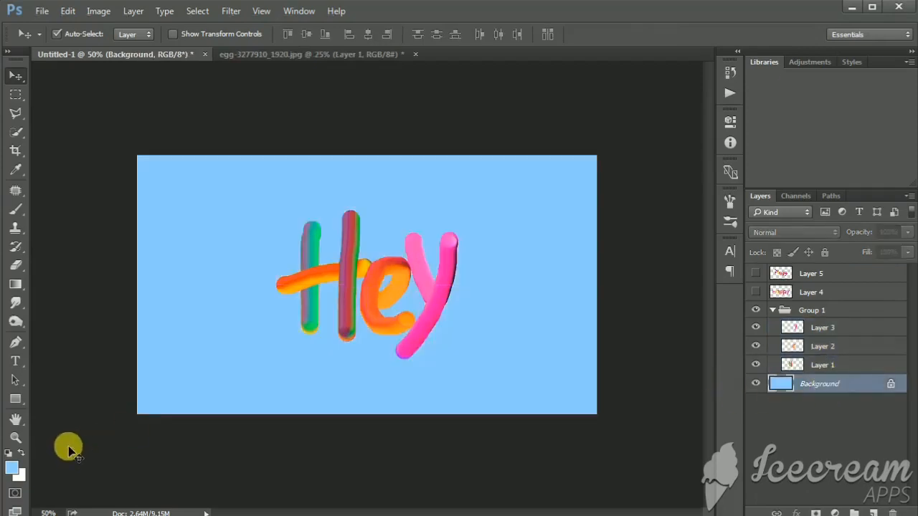
# Step: Sample green from the letter H, lighten it to #96e7b6 and fill the Background layer with it
pyautogui.click(13, 464)
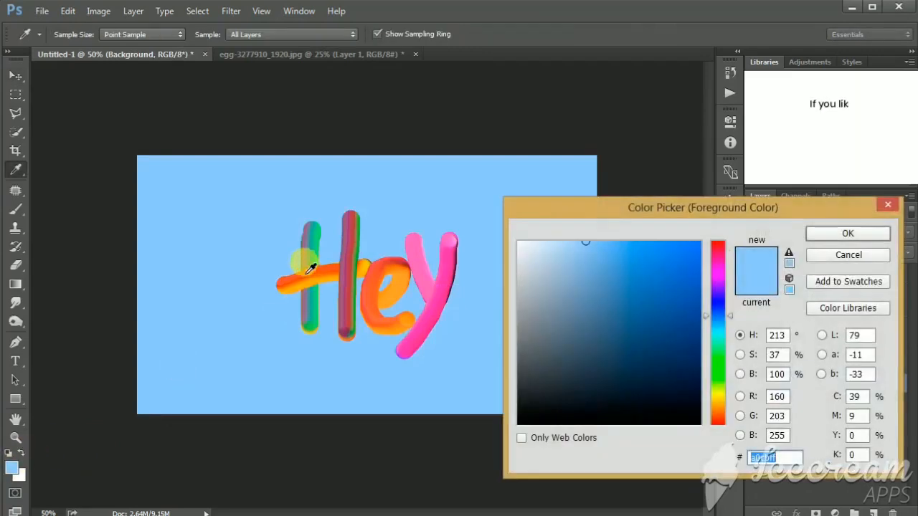
pyautogui.click(313, 254)
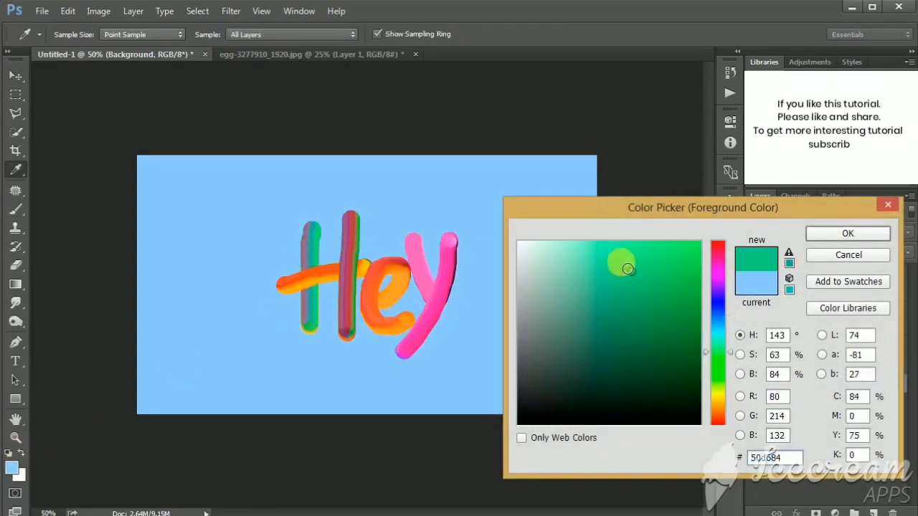
pyautogui.click(848, 234)
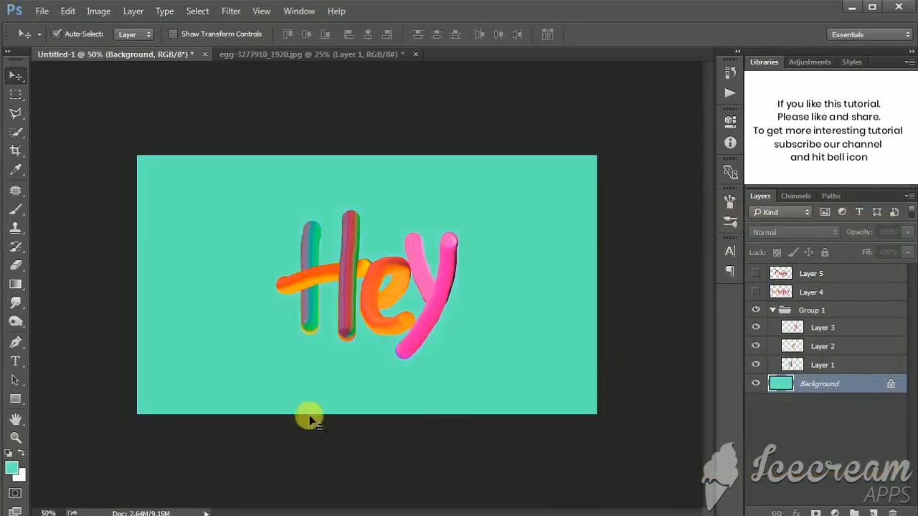
# Step: Try filling the Background layer with pink #fe5bbc sampled from the letter y, and undo the pink and green fills
pyautogui.click(13, 465)
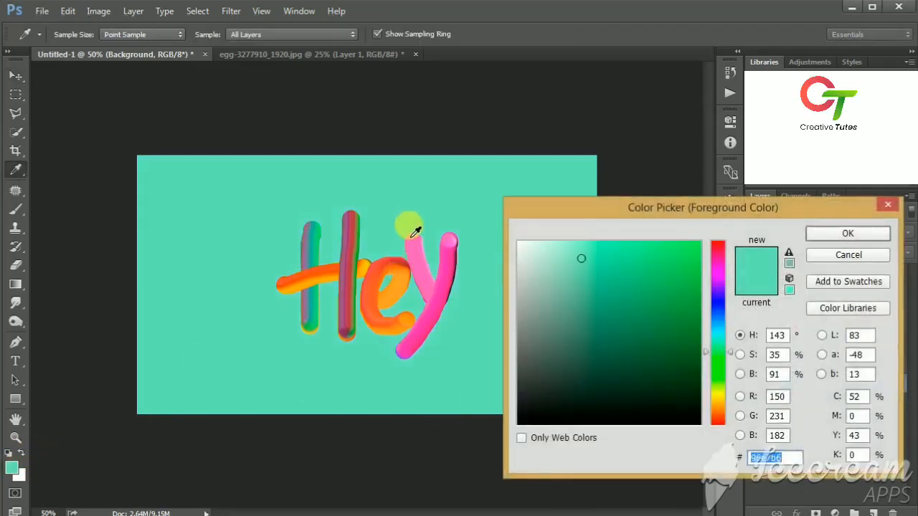
pyautogui.click(410, 228)
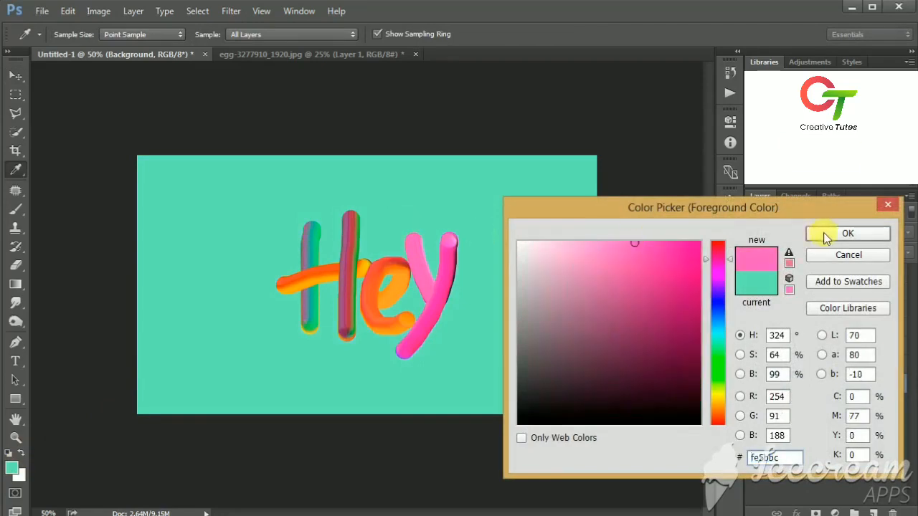
pyautogui.click(824, 233)
pyautogui.hotkey('alt', 'BackSpace')
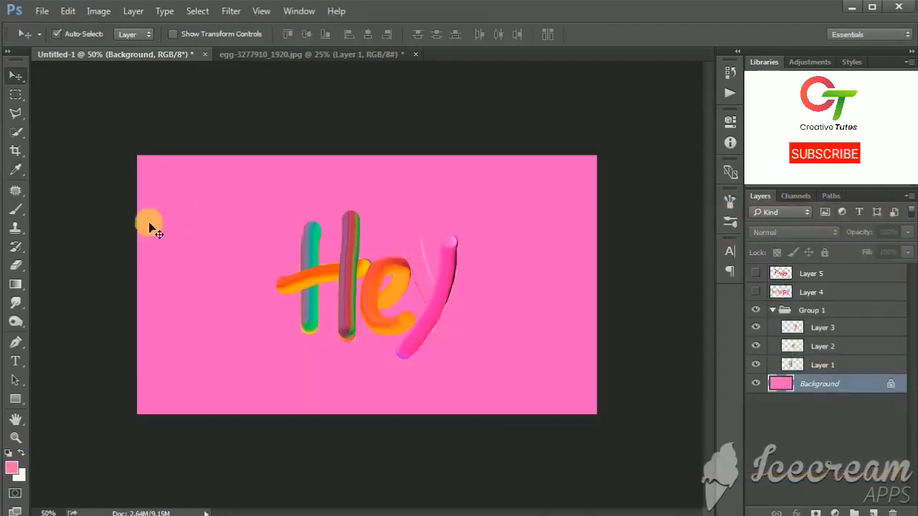
pyautogui.hotkey('ctrl', 'z')
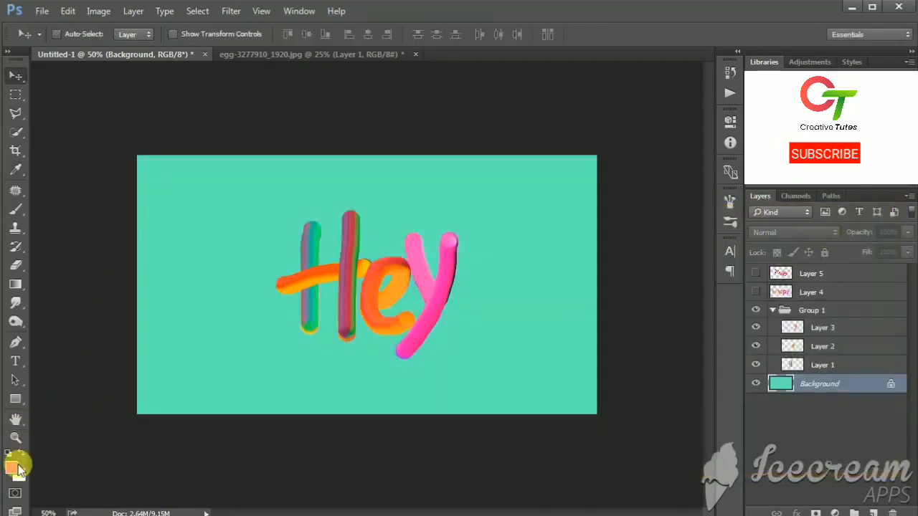
pyautogui.hotkey('ctrl', 'alt', 'z')
# Step: Set the foreground colour to pale cream #ffefc0 and fill the Background layer with it
pyautogui.click(12, 467)
pyautogui.moveTo(732, 367); pyautogui.dragTo(720, 401)
pyautogui.click(551, 236)
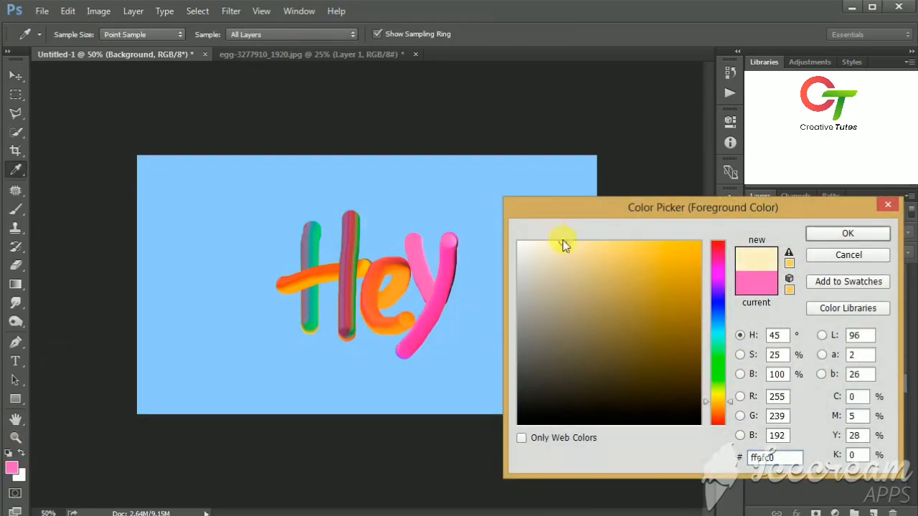
pyautogui.click(819, 235)
pyautogui.hotkey('alt', 'BackSpace')
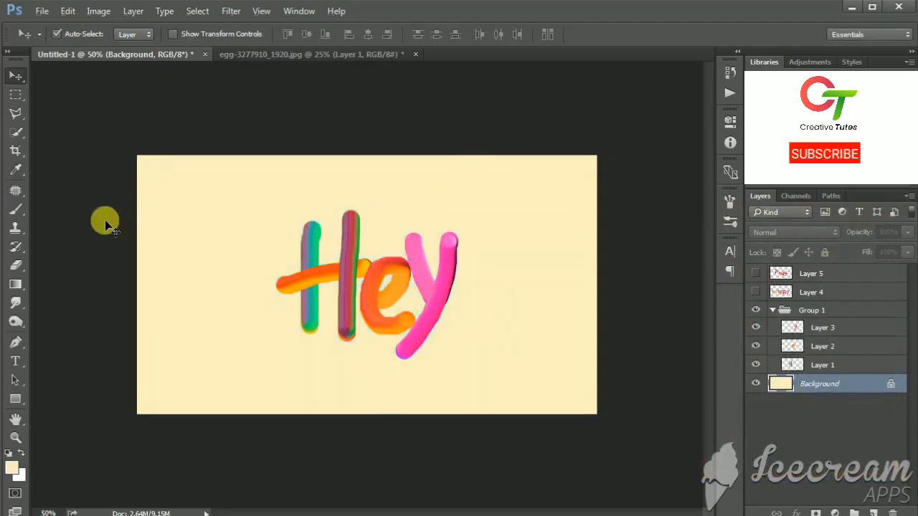
# Step: Deselect the Background layer and check the Hey lettering at closer range against the cream background
pyautogui.click(249, 187)
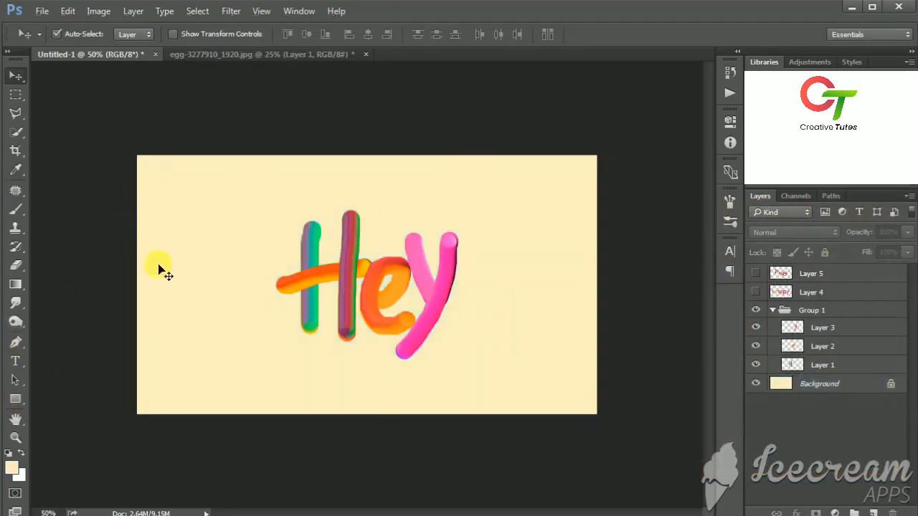
pyautogui.keyDown('ctrl'); pyautogui.click(345, 266); pyautogui.keyUp('ctrl')
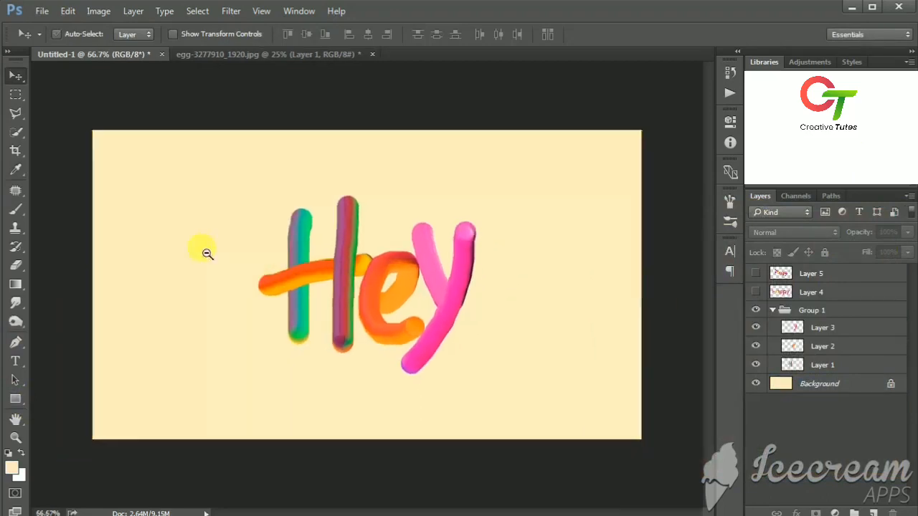
pyautogui.keyDown('ctrl'); pyautogui.keyDown('alt'); pyautogui.click(206, 253); pyautogui.keyUp('alt'); pyautogui.keyUp('ctrl')
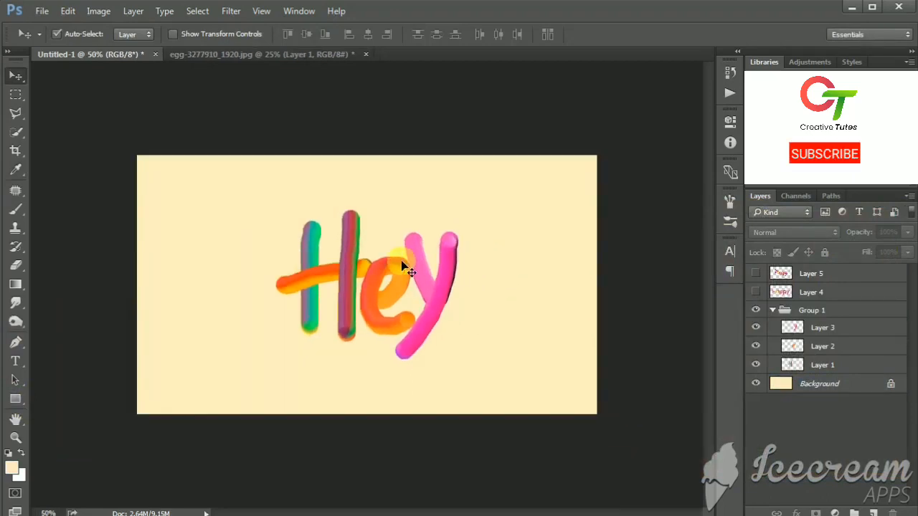